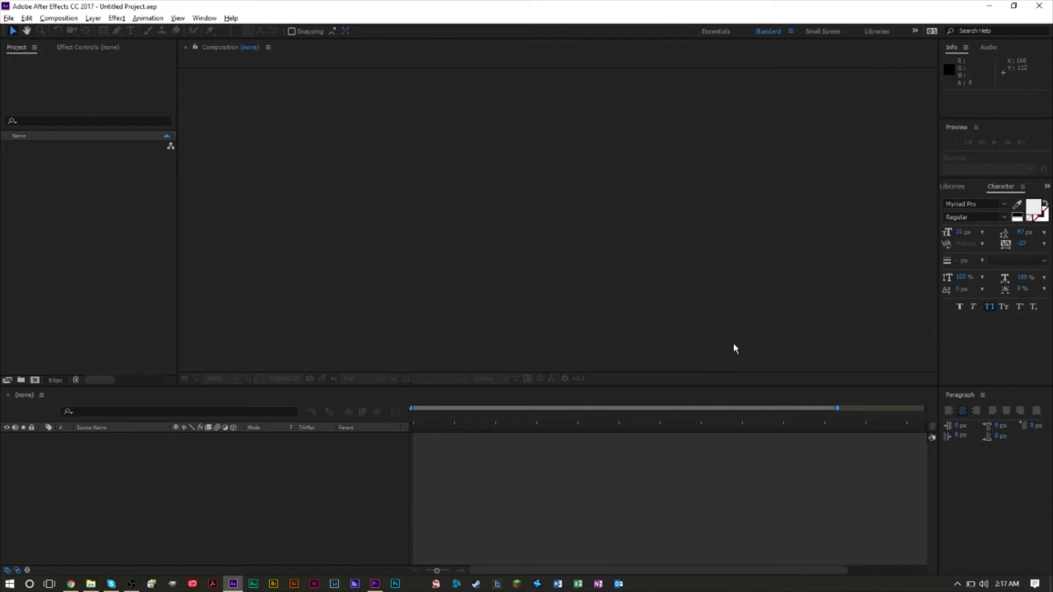
- Switch from the empty After Effects project to the Premiere Pro gameplay edit
{"action": "left_click", "coordinate": [375, 584]}
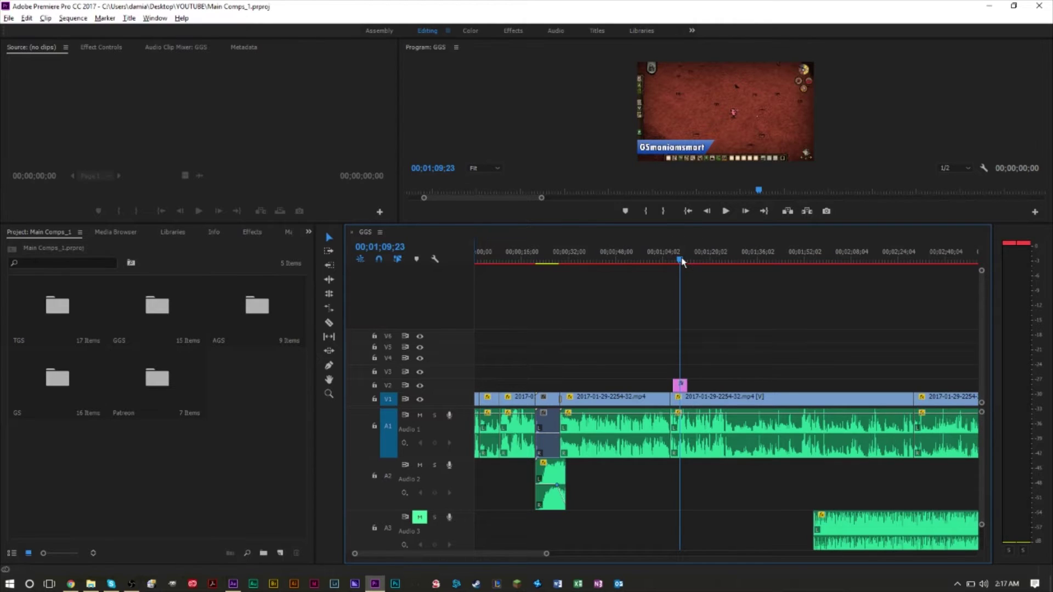
- Preview the GGS gameplay around 1:09–1:13, then bring up Chrome's free lower thirds results
{"action": "left_click_drag", "start_coordinate": [681, 262], "coordinate": [683, 265]}
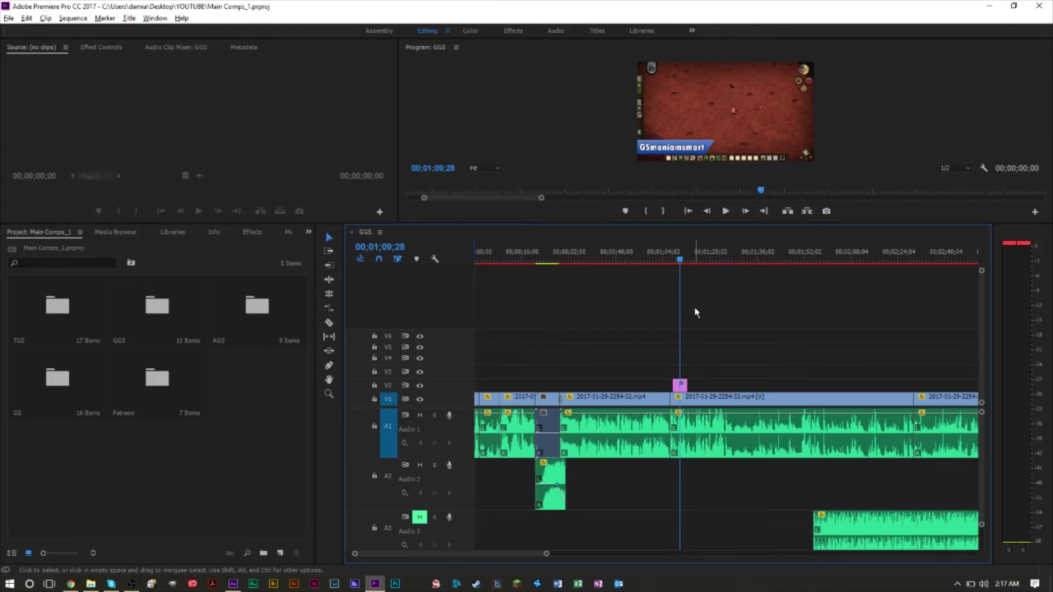
{"action": "key", "text": "XF86AudioMute"}
{"action": "key", "text": "space"}
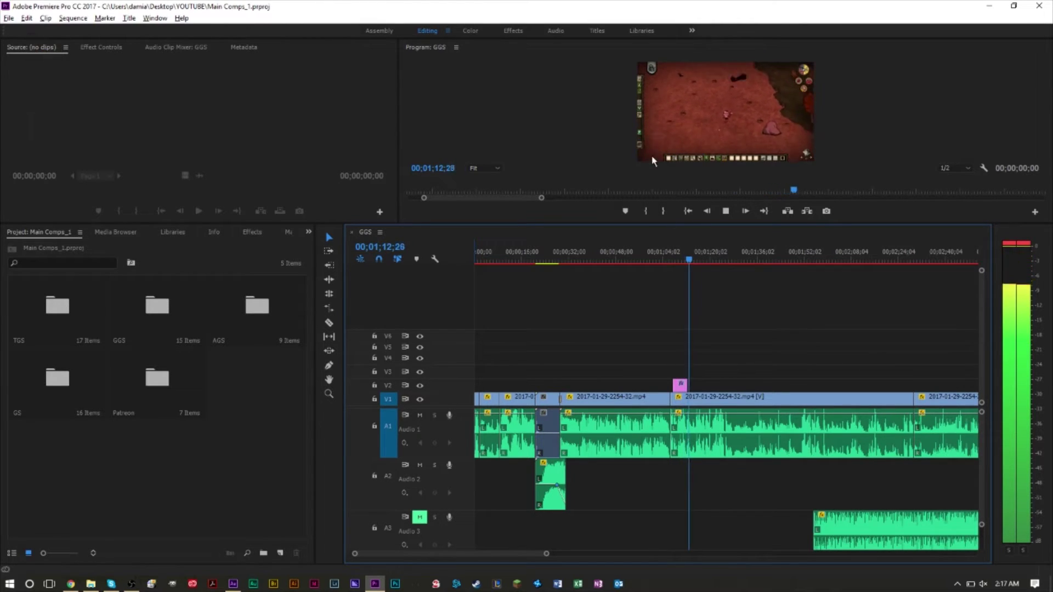
{"action": "key", "text": "space"}
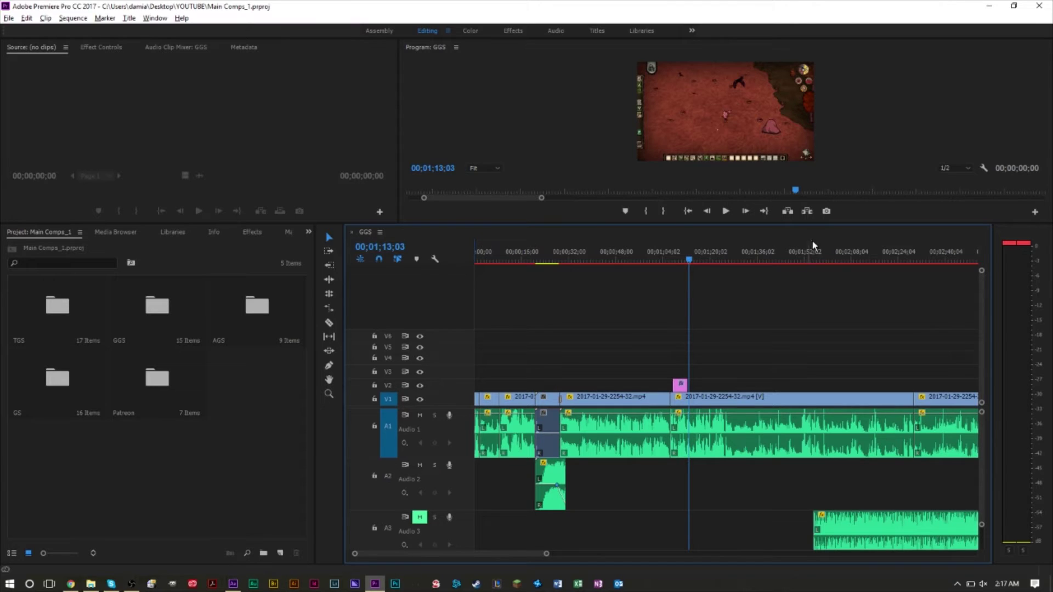
{"action": "left_click", "coordinate": [70, 584]}
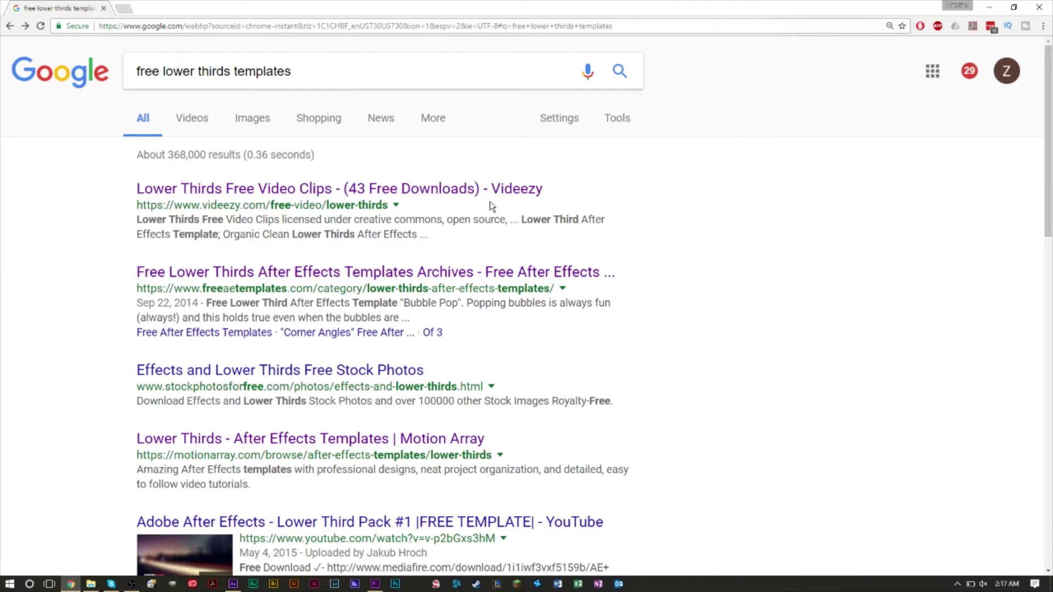
- Open the 'Lower Thirds Free Video Clips - Videezy' search result
{"action": "left_click", "coordinate": [495, 188]}
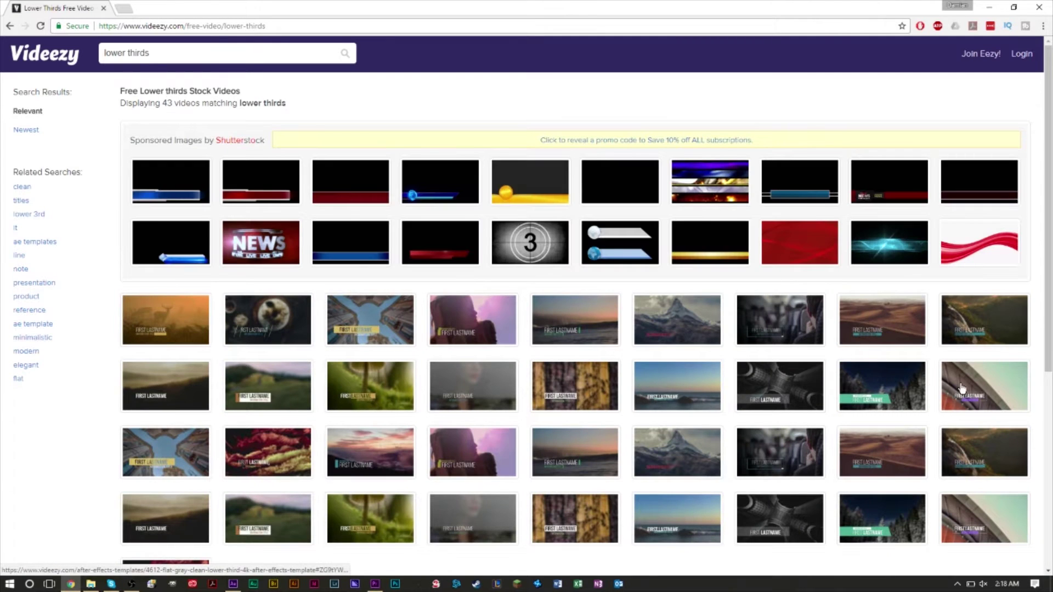
- Preview the Minty Evergreen Clean Lower Thirds template on Videezy
{"action": "left_click", "coordinate": [892, 395]}
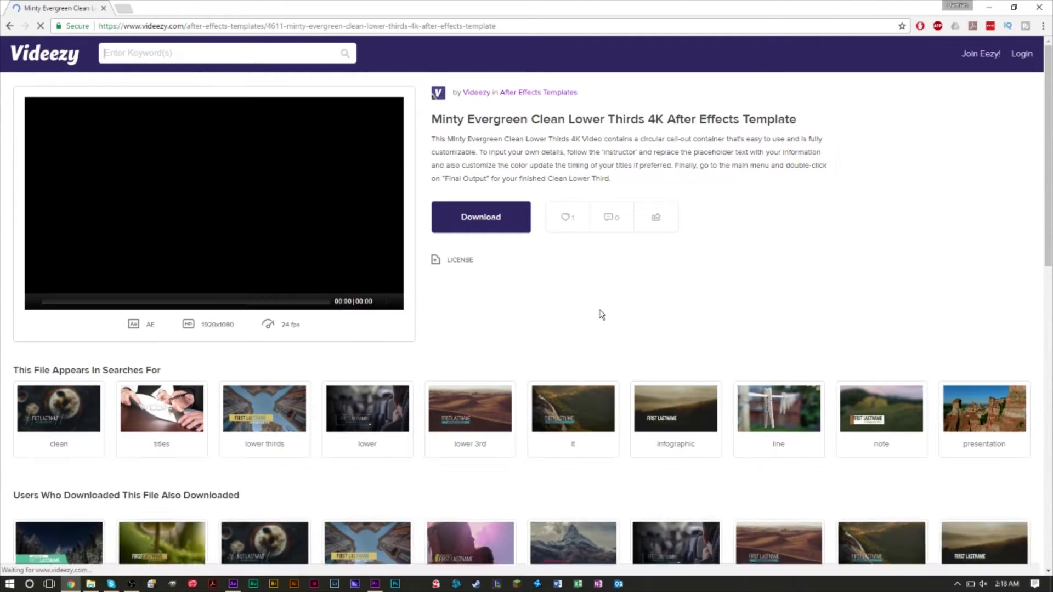
{"action": "left_click", "coordinate": [216, 207]}
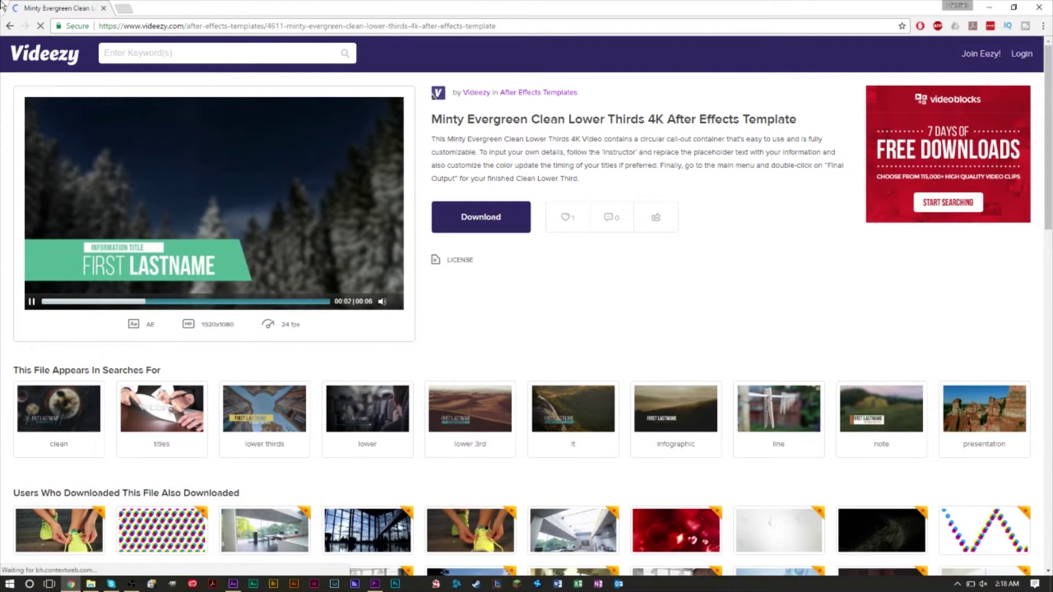
{"action": "key", "text": "alt+Left"}
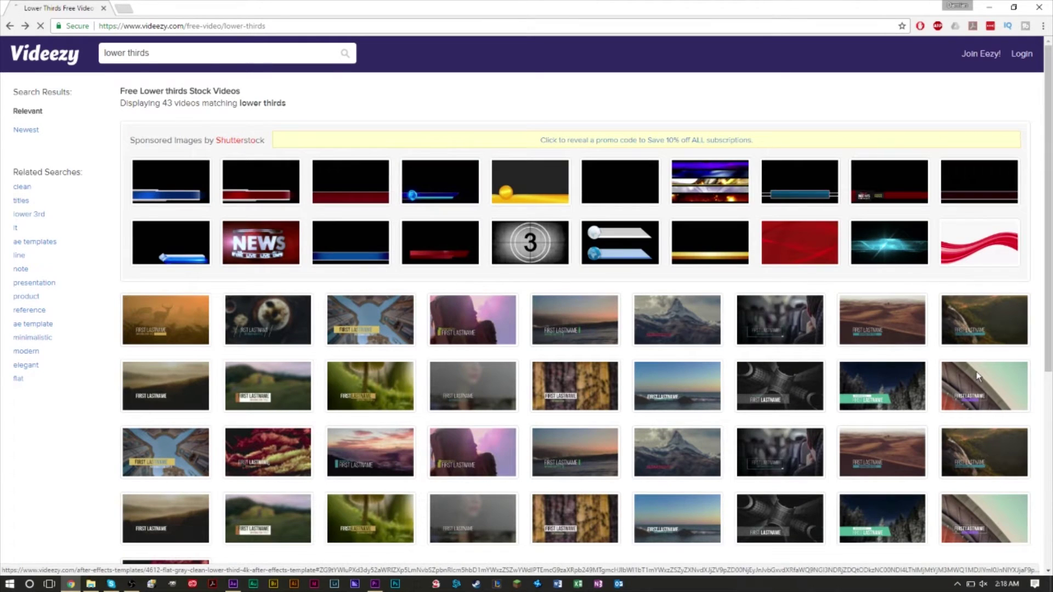
- Preview the Flat Gray Clean Lower Third template, then return to Google's results
{"action": "left_click", "coordinate": [978, 376]}
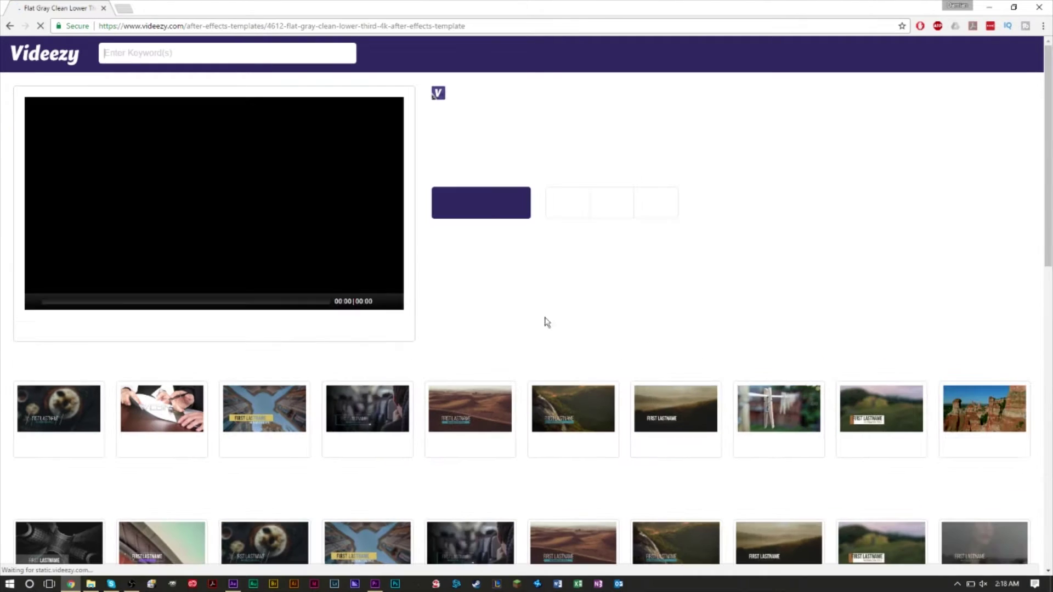
{"action": "left_click", "coordinate": [212, 207]}
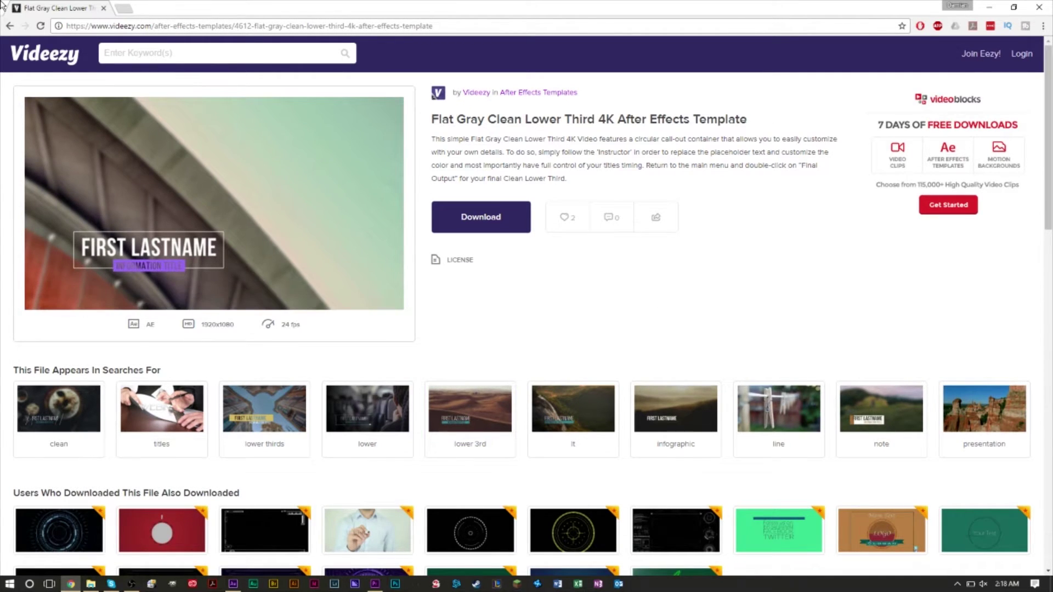
{"action": "left_click", "coordinate": [9, 27]}
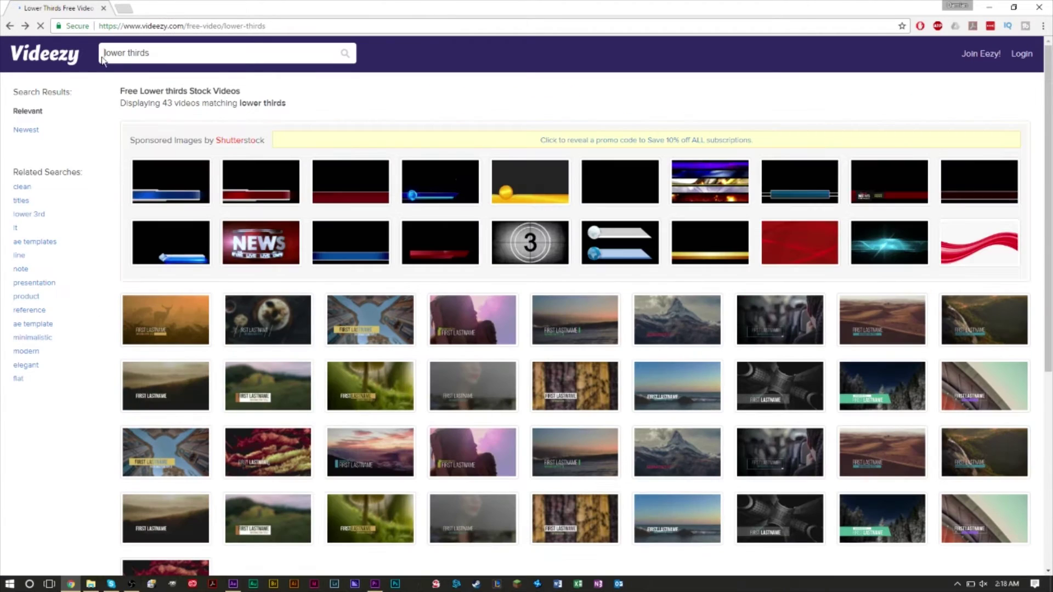
{"action": "scroll", "coordinate": [878, 450], "scroll_direction": "down", "scroll_amount": 4}
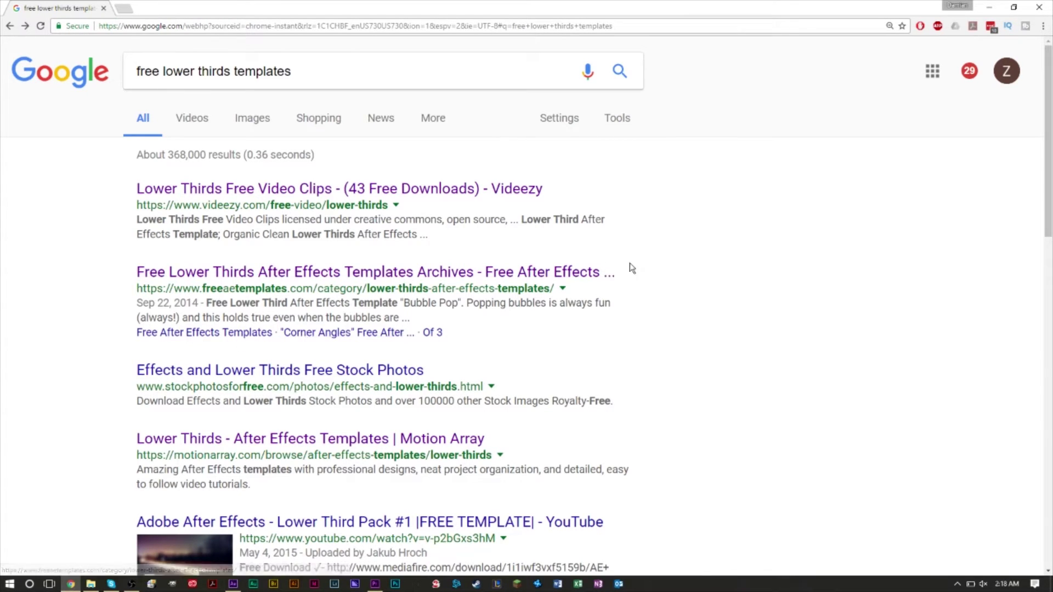
- Open Free AE Templates' lower thirds and preview the Glossy Bubble Pop template
{"action": "left_click", "coordinate": [556, 273]}
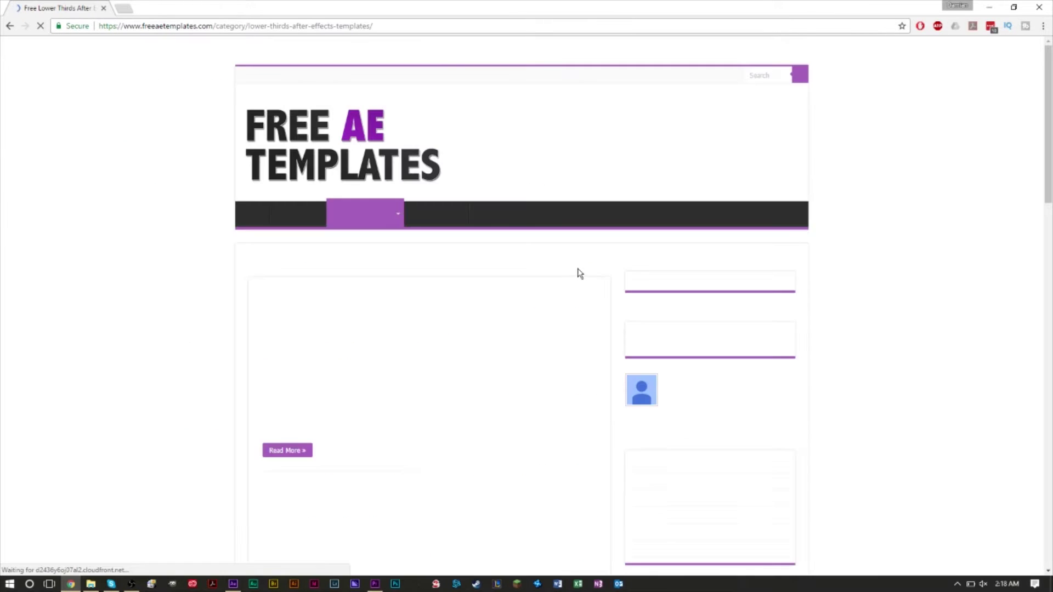
{"action": "scroll", "coordinate": [492, 222], "scroll_direction": "down", "scroll_amount": 3}
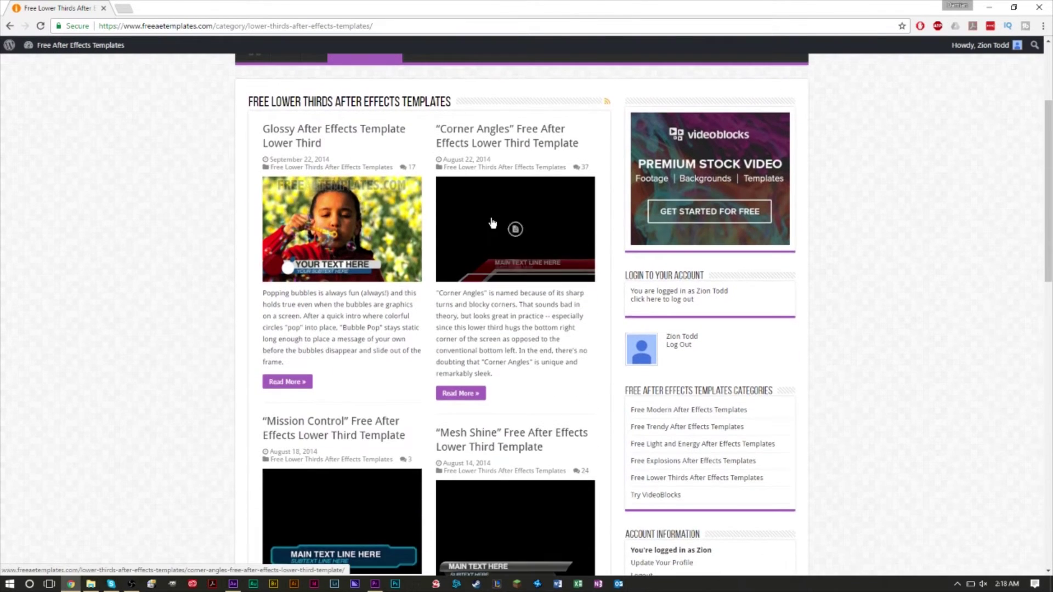
{"action": "scroll", "coordinate": [491, 222], "scroll_direction": "up", "scroll_amount": 1}
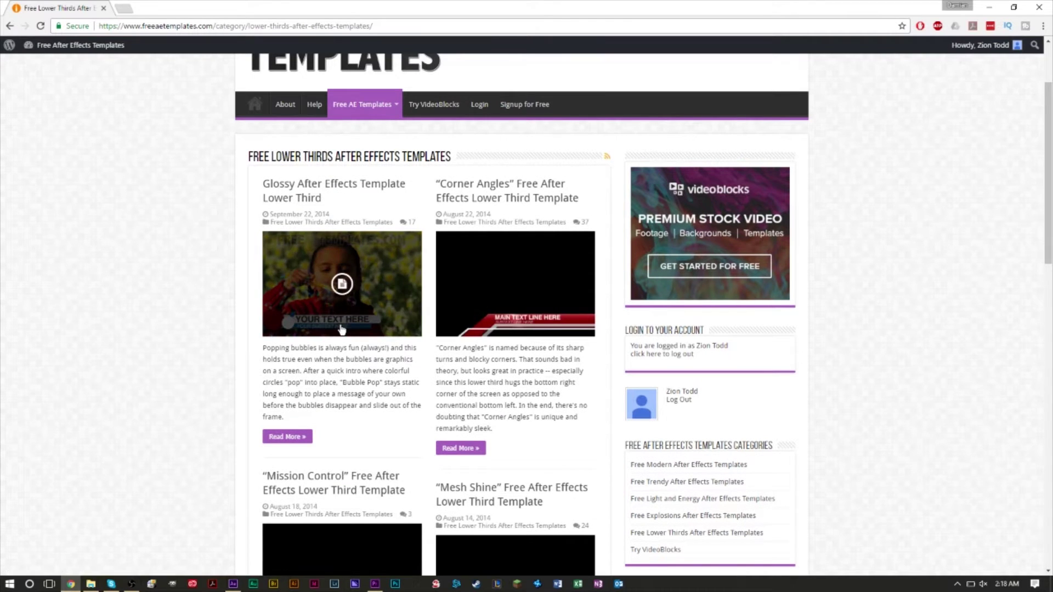
{"action": "left_click", "coordinate": [346, 292]}
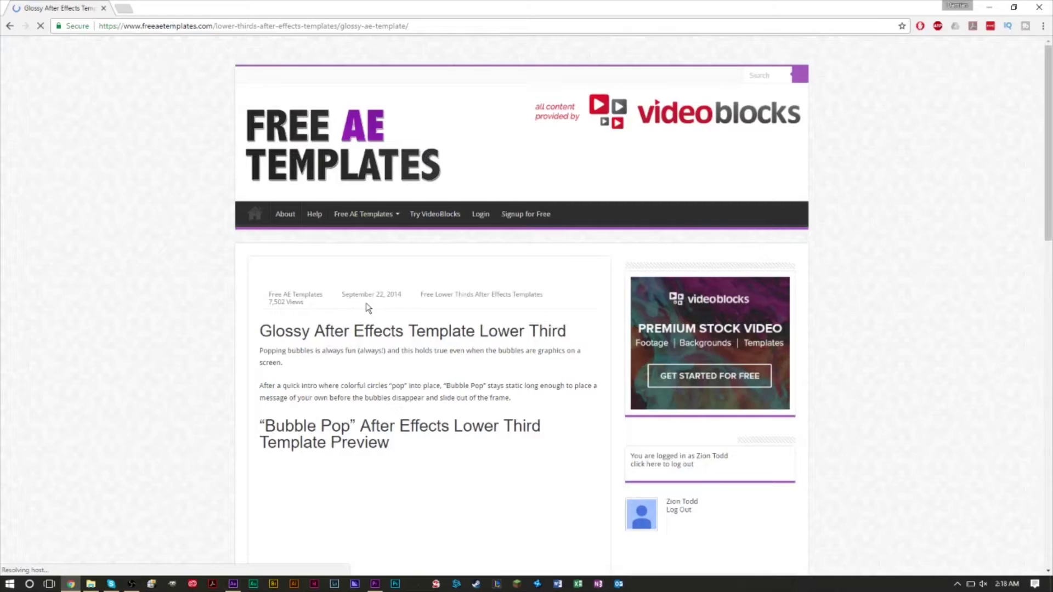
{"action": "scroll", "coordinate": [382, 298], "scroll_direction": "down", "scroll_amount": 6}
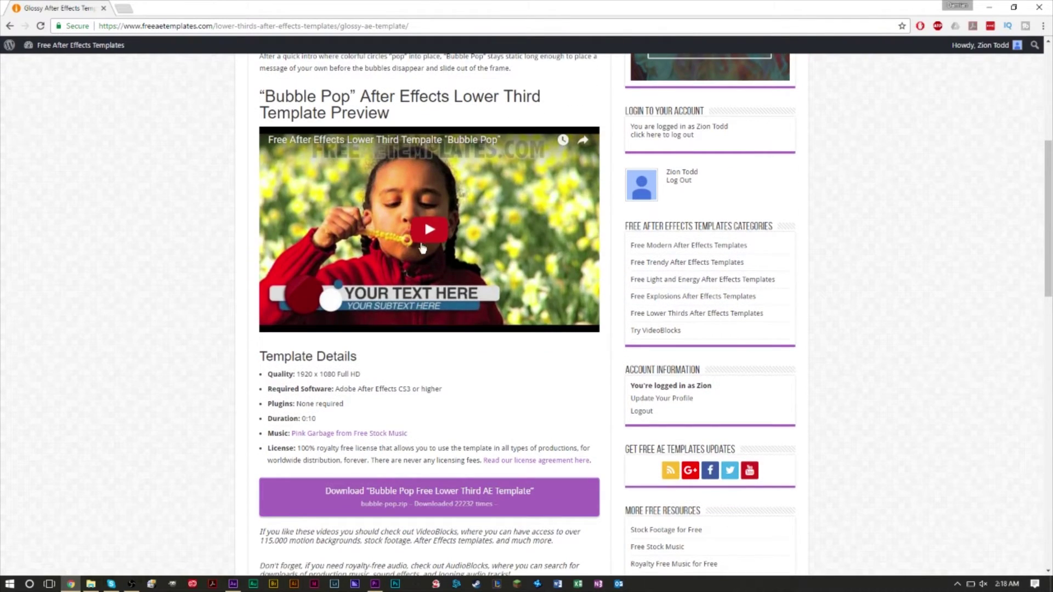
{"action": "left_click", "coordinate": [422, 248]}
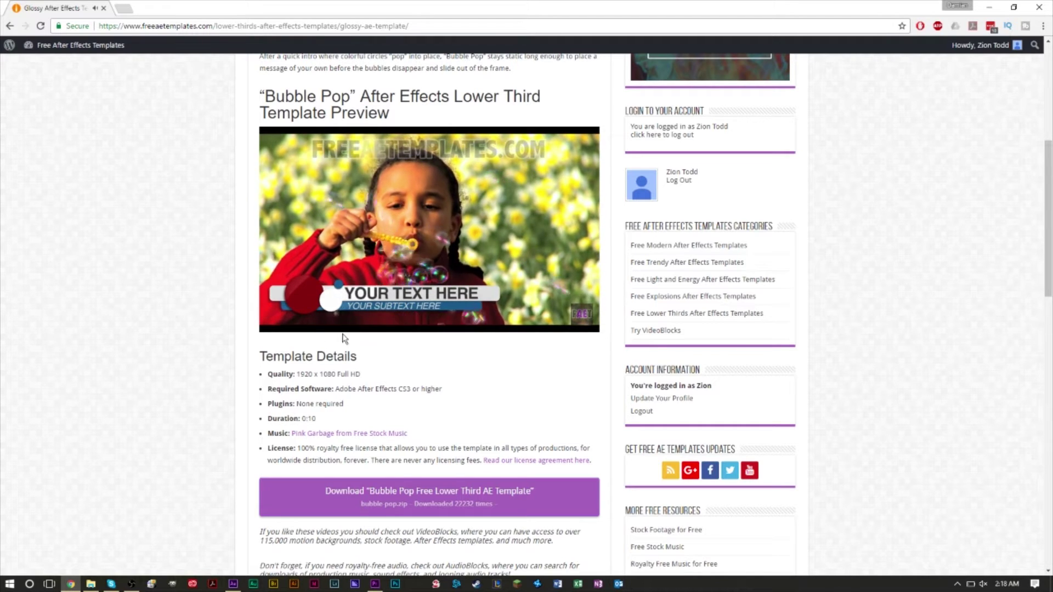
{"action": "left_click", "coordinate": [269, 318]}
- Download the Bubble Pop template as bubble-pop (1).zip
{"action": "scroll", "coordinate": [351, 334], "scroll_direction": "down", "scroll_amount": 4}
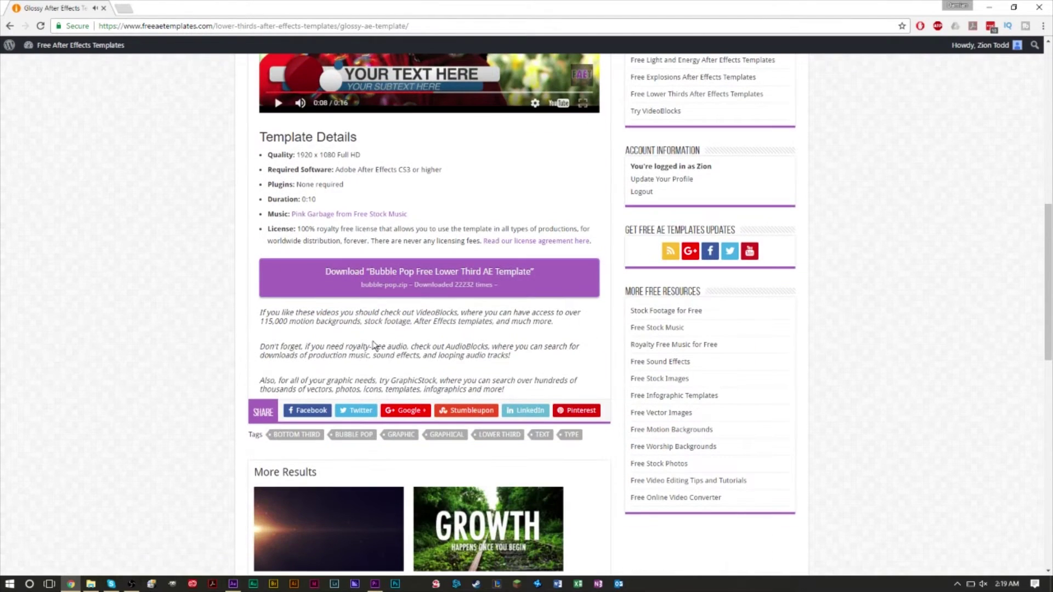
{"action": "left_click", "coordinate": [375, 273]}
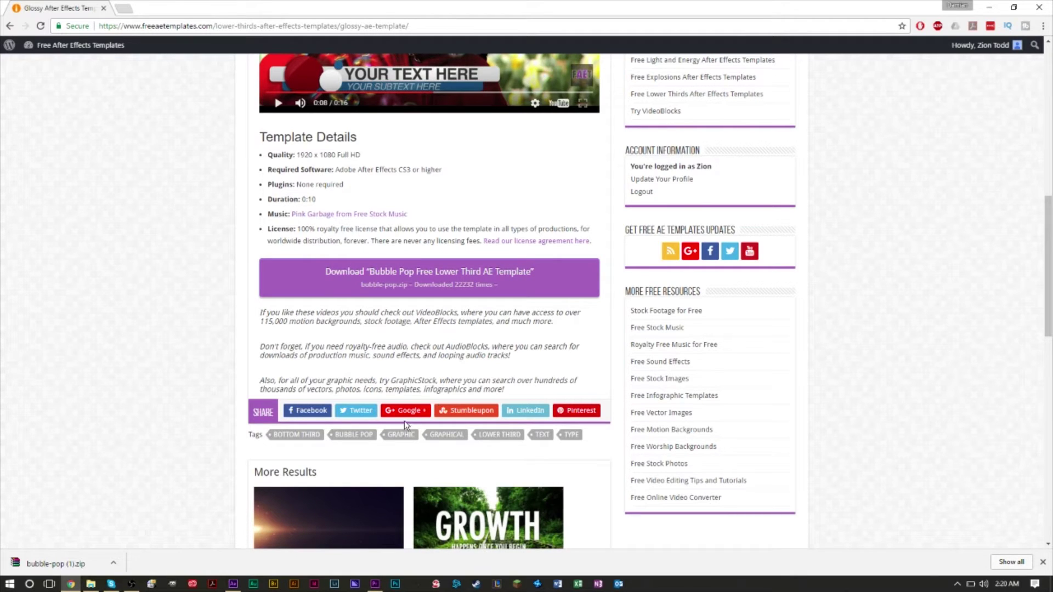
{"action": "left_click", "coordinate": [113, 562]}
- Extract bubble-pop (1).zip in the mgfx folder and open Graphic 07.aep
{"action": "left_click", "coordinate": [170, 528]}
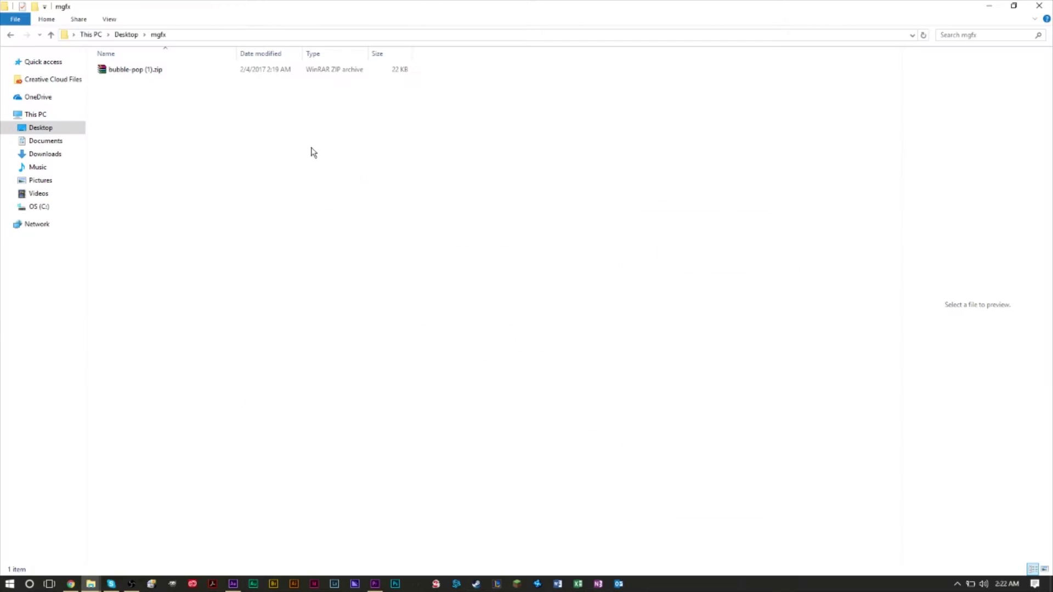
{"action": "right_click", "coordinate": [152, 77]}
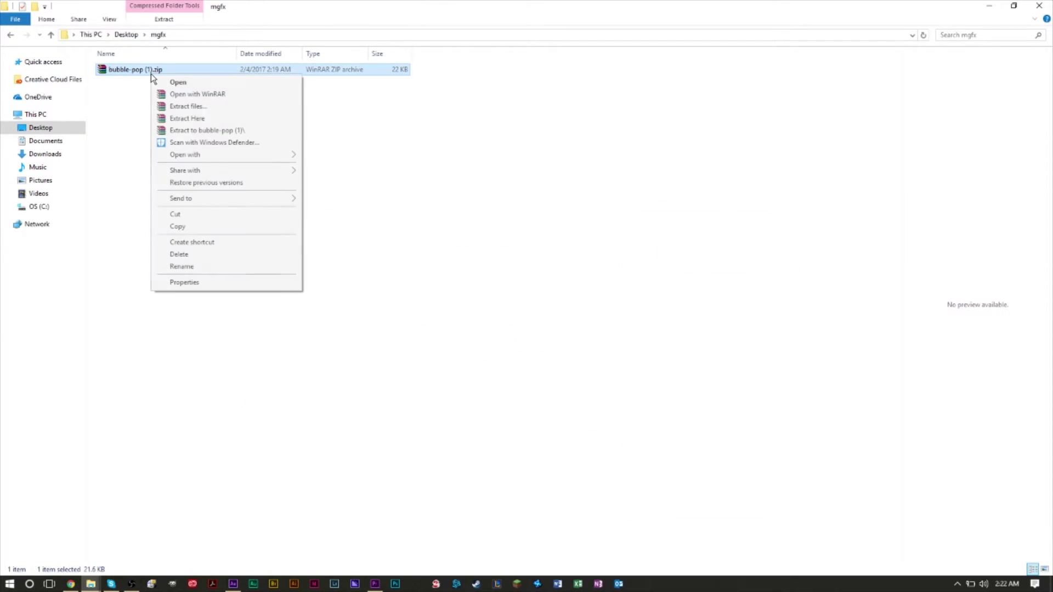
{"action": "left_click", "coordinate": [208, 125]}
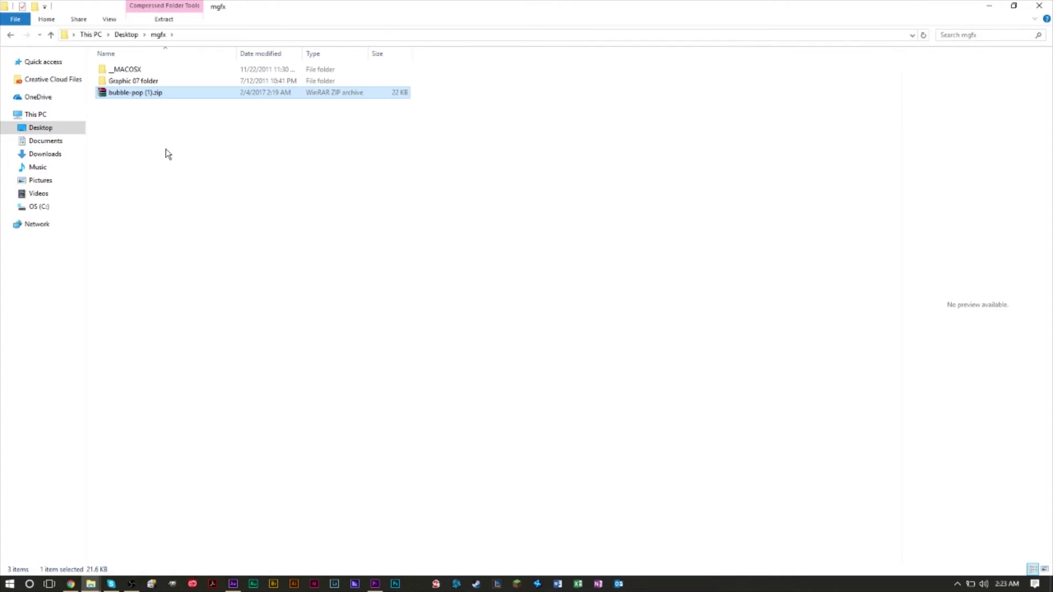
{"action": "double_click", "coordinate": [180, 80]}
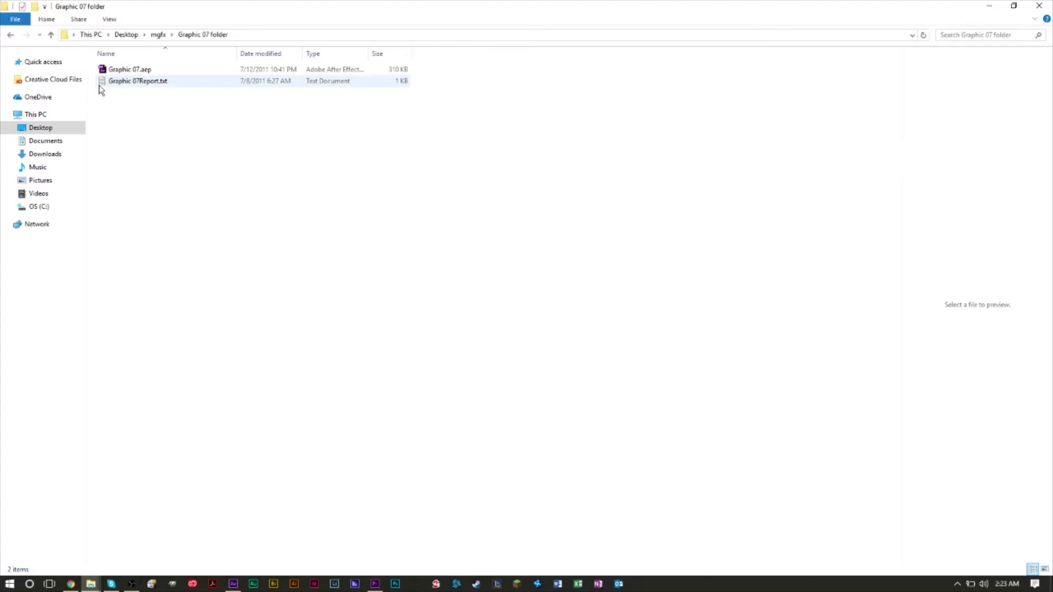
{"action": "double_click", "coordinate": [146, 70]}
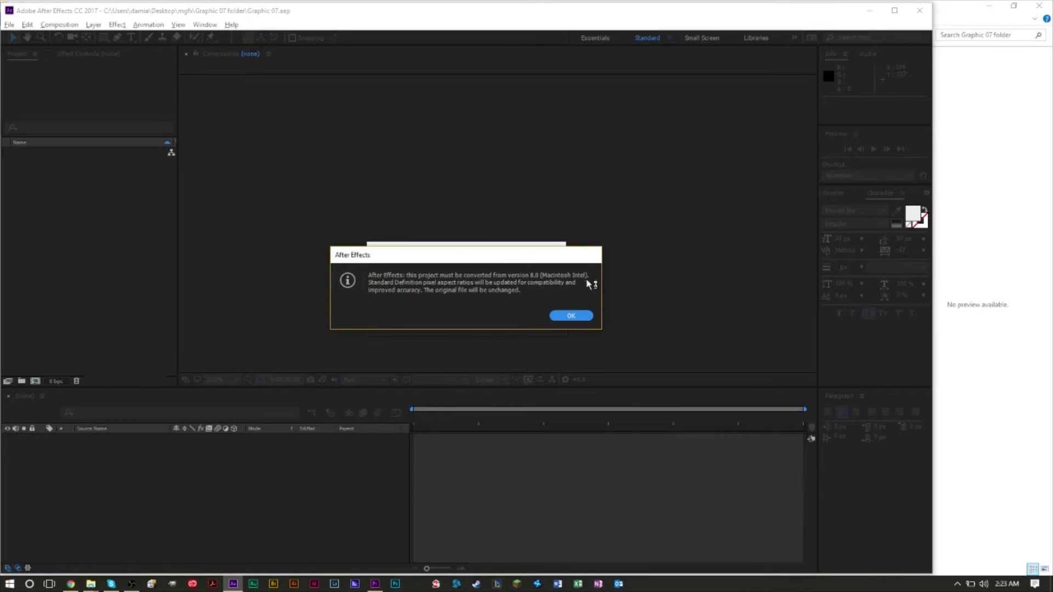
- Accept the project conversion and font substitutions, and maximize the After Effects window
{"action": "left_click", "coordinate": [574, 315]}
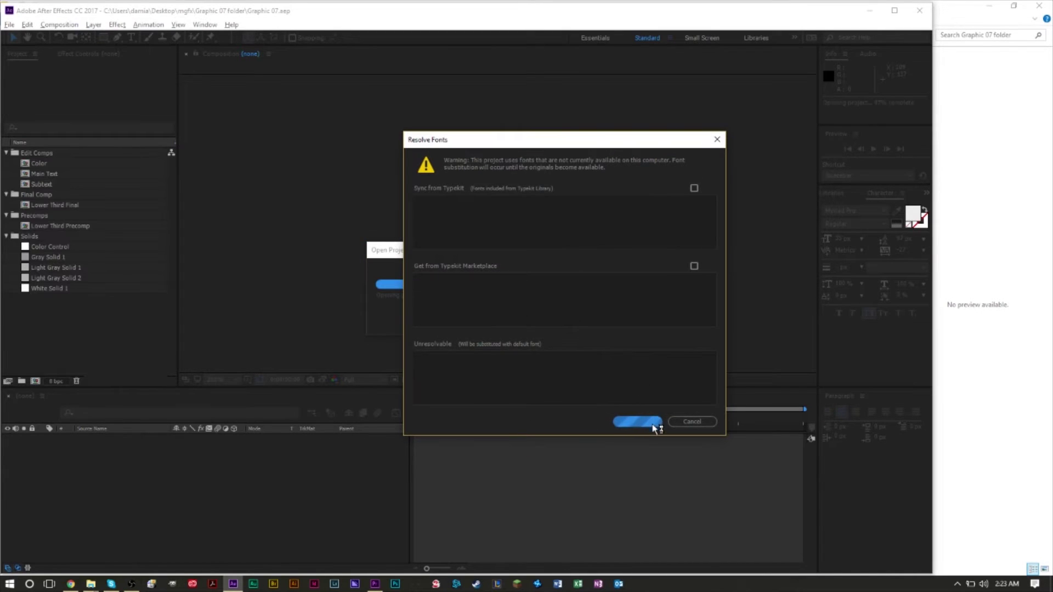
{"action": "left_click", "coordinate": [637, 421]}
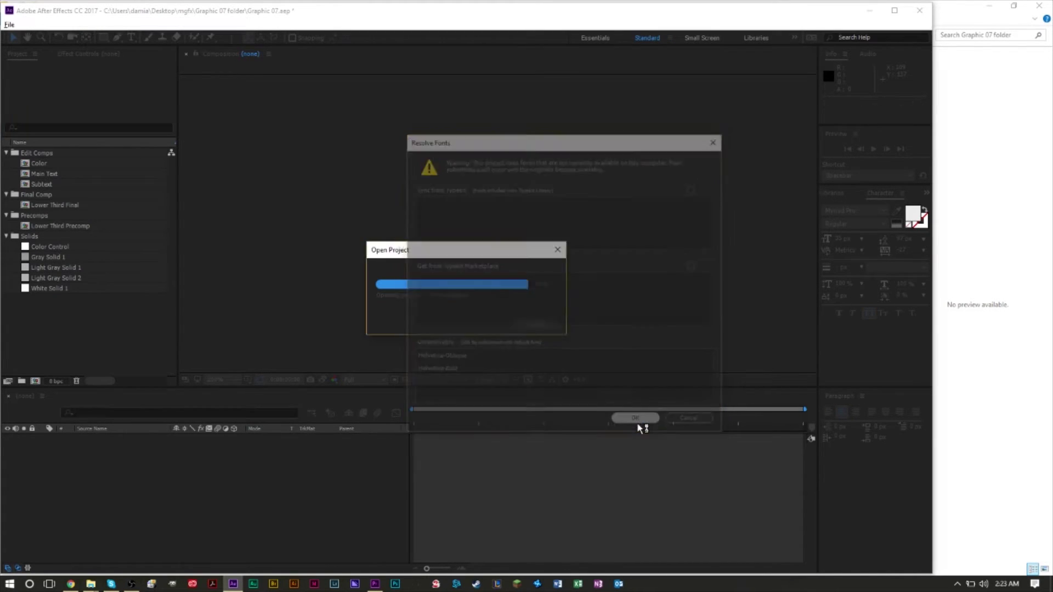
{"action": "left_click", "coordinate": [896, 12]}
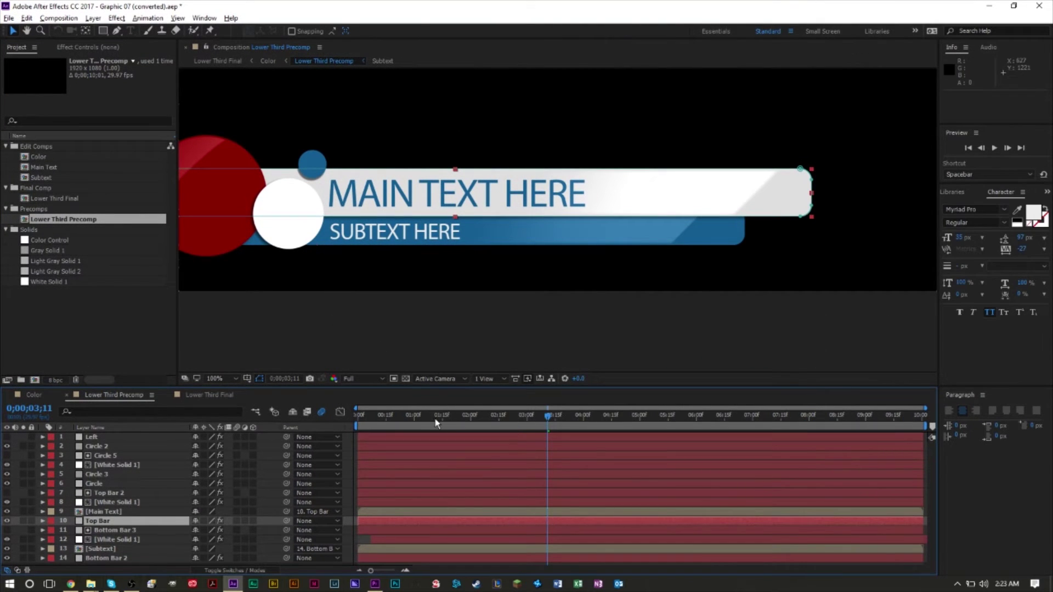
- Compare Lower Third Final with Lower Third Precomp, then open the Main Text precomp
{"action": "left_click_drag", "start_coordinate": [435, 418], "coordinate": [461, 434]}
{"action": "left_click", "coordinate": [212, 395]}
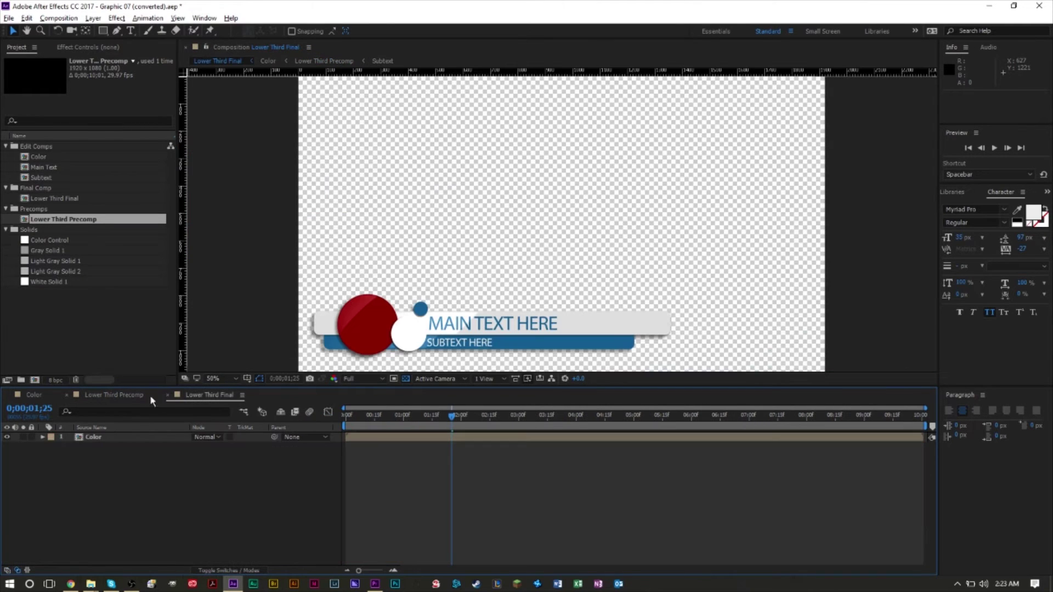
{"action": "left_click", "coordinate": [126, 396]}
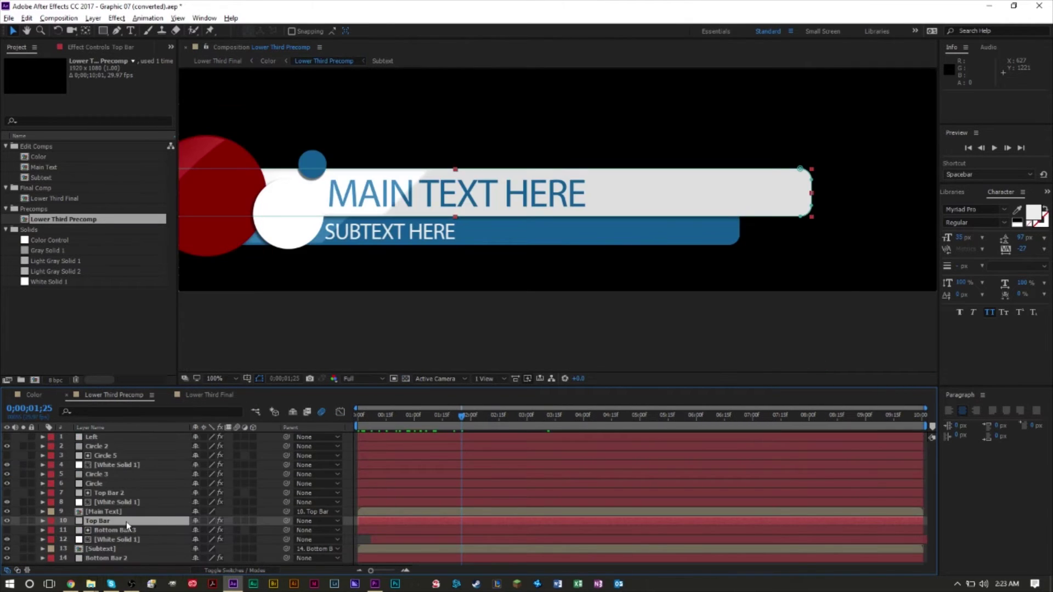
{"action": "left_click", "coordinate": [101, 549]}
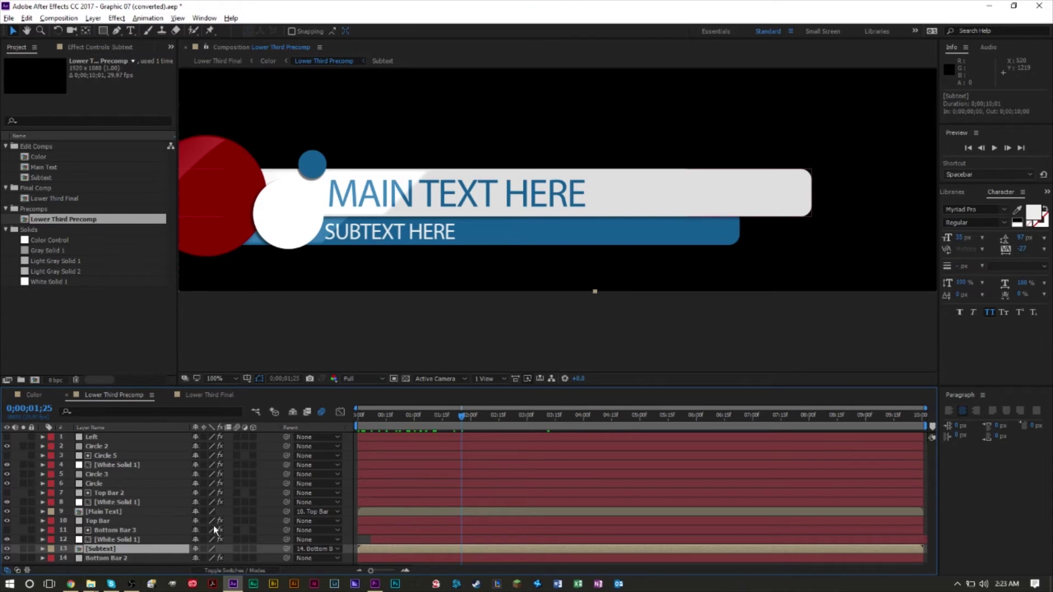
{"action": "double_click", "coordinate": [108, 513]}
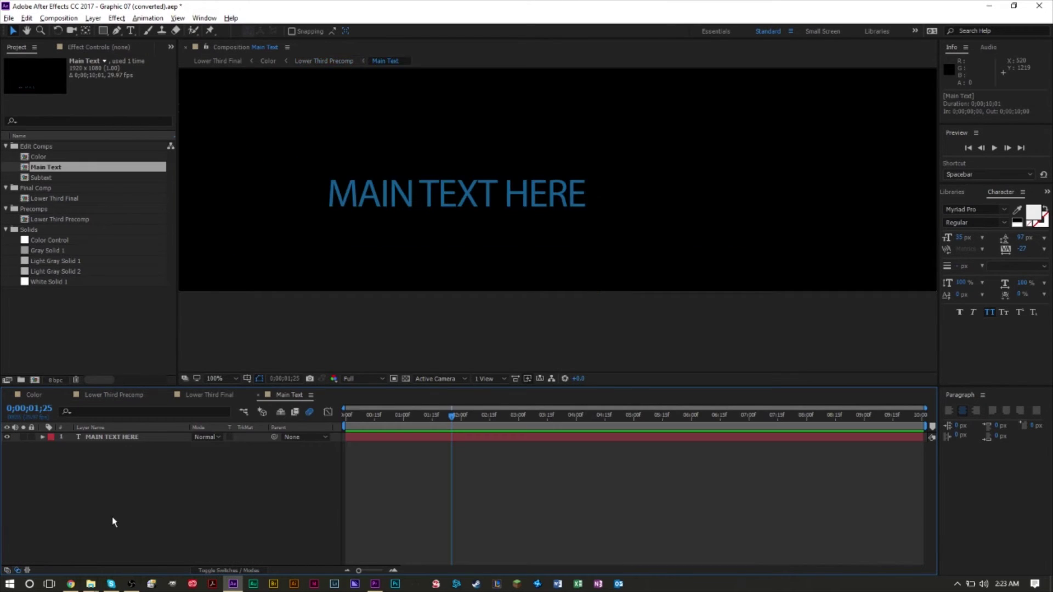
{"action": "left_click", "coordinate": [207, 396]}
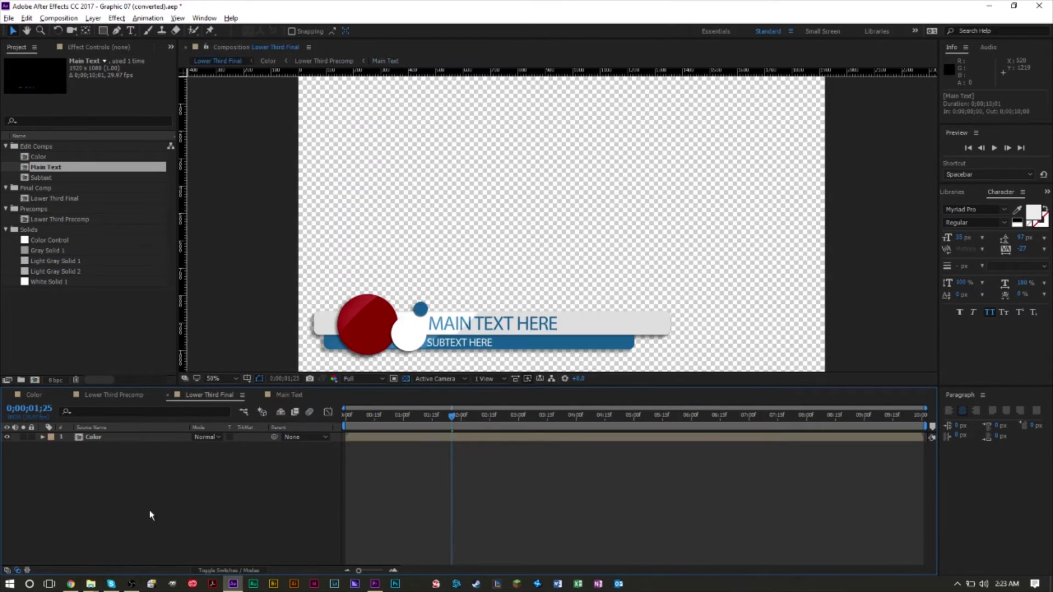
{"action": "left_click", "coordinate": [109, 397]}
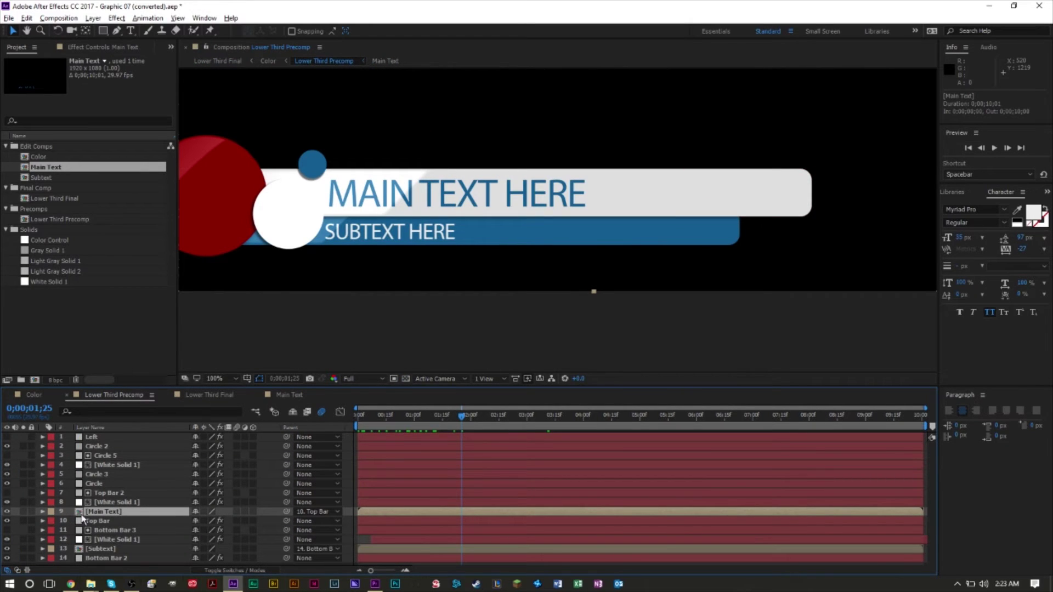
{"action": "double_click", "coordinate": [133, 512]}
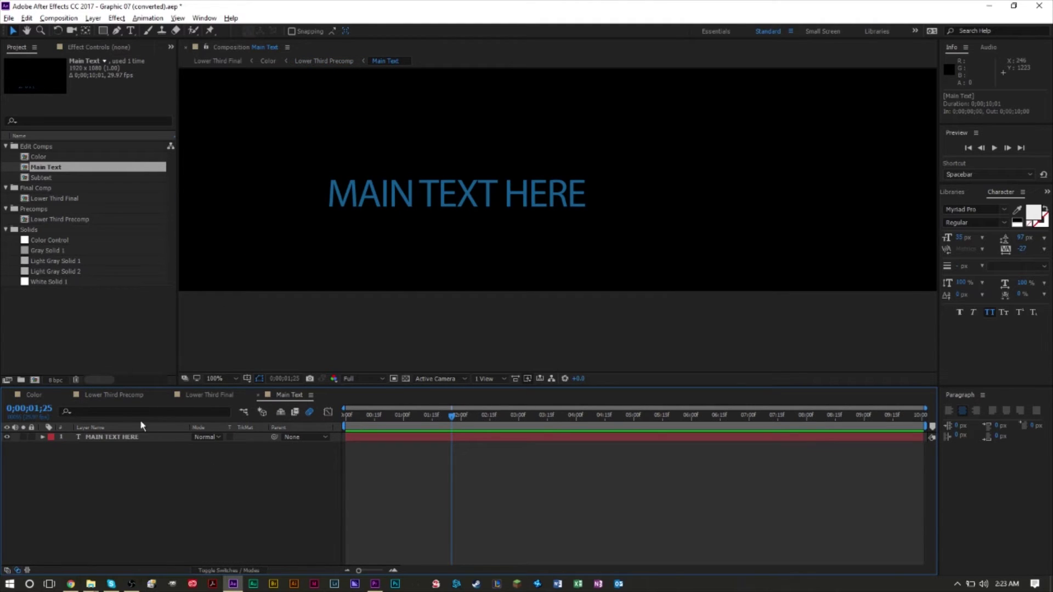
- Change the main text to 'my name is cool' and check it in Lower Third Final
{"action": "left_click", "coordinate": [412, 439]}
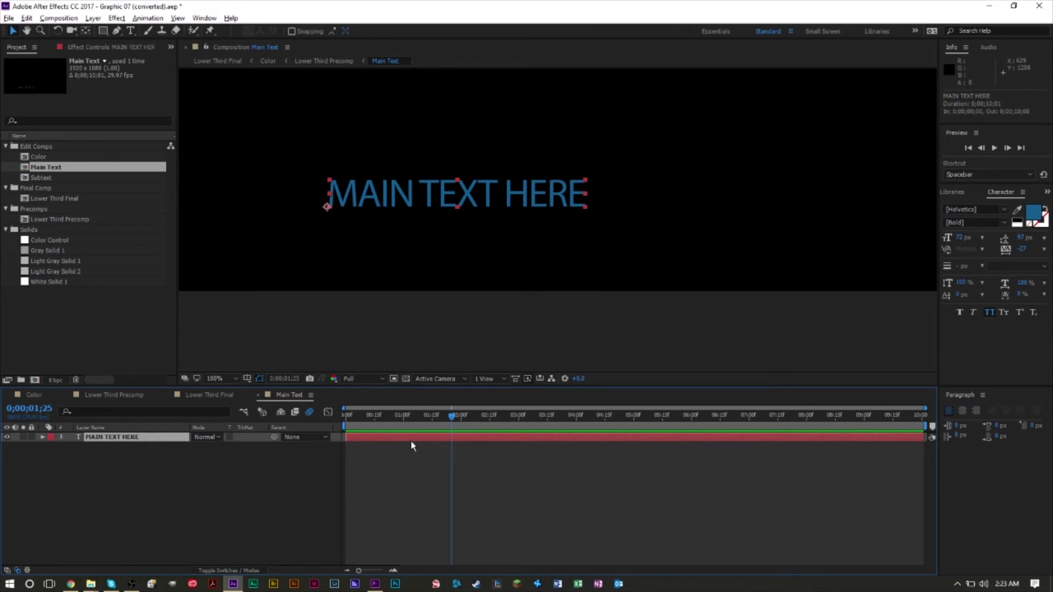
{"action": "double_click", "coordinate": [369, 192]}
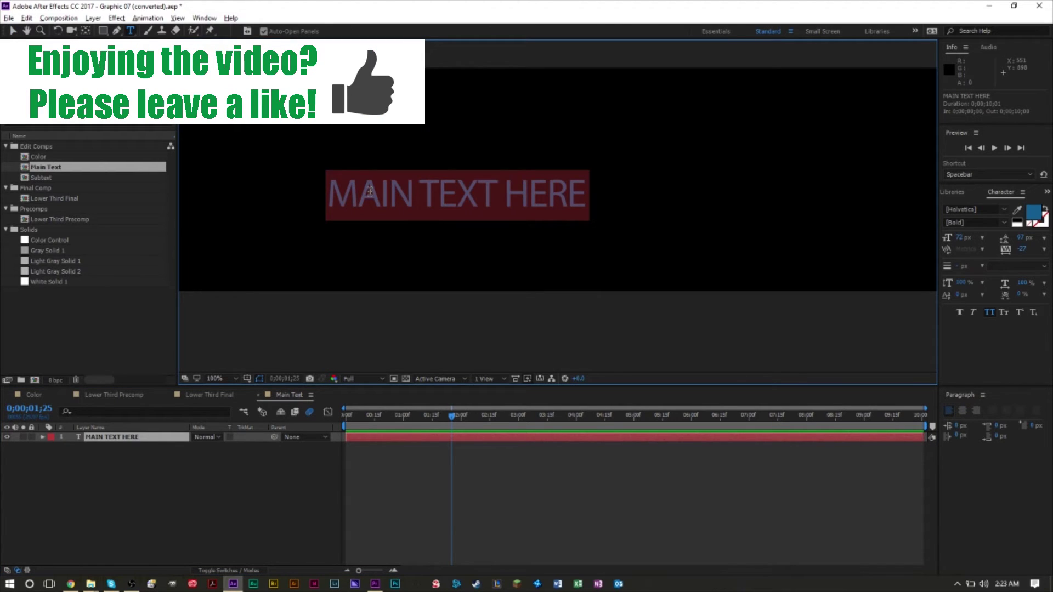
{"action": "type", "text": "my name is cool"}
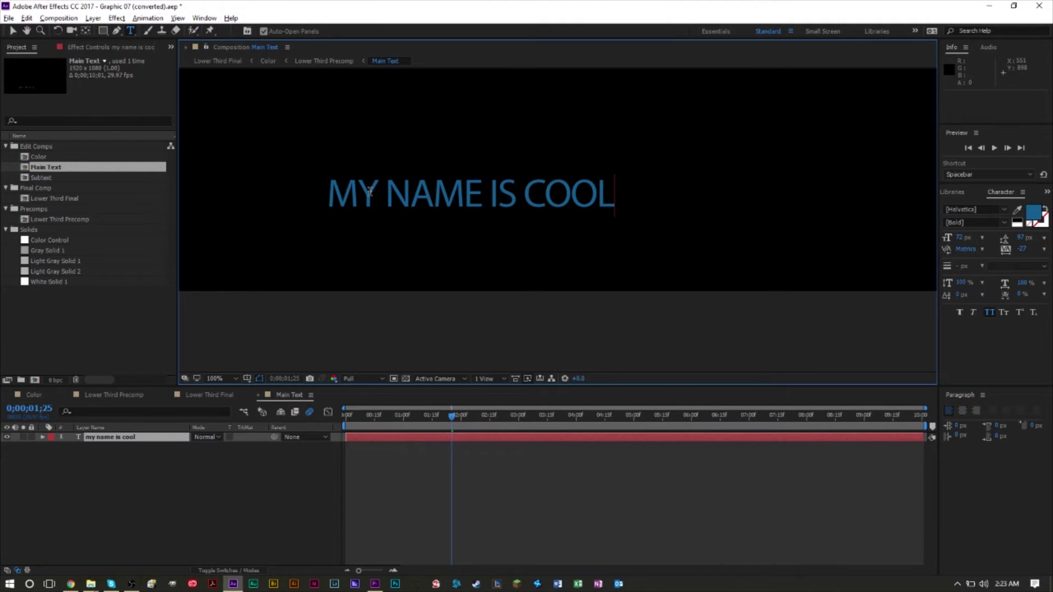
{"action": "left_click", "coordinate": [216, 395]}
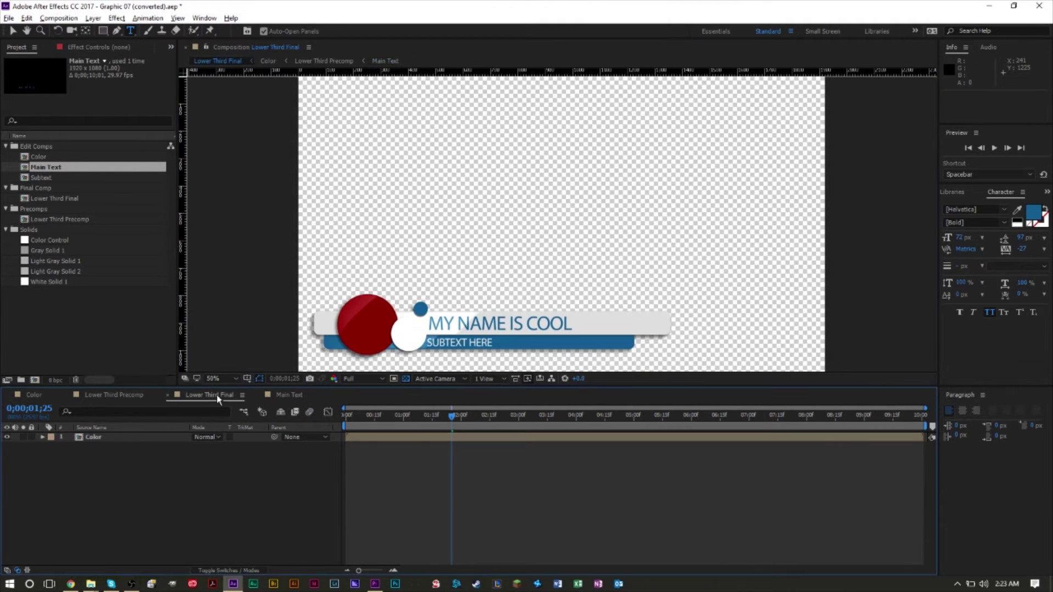
- Open the Subtext precomp from the Lower Third Precomp
{"action": "left_click", "coordinate": [101, 393]}
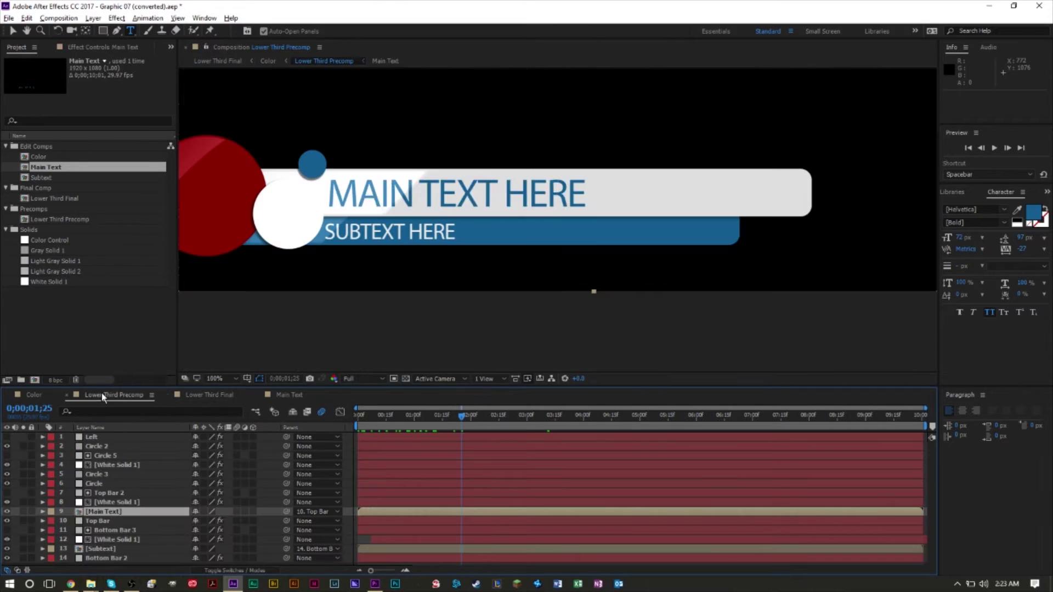
{"action": "left_click", "coordinate": [98, 550]}
{"action": "double_click", "coordinate": [98, 549]}
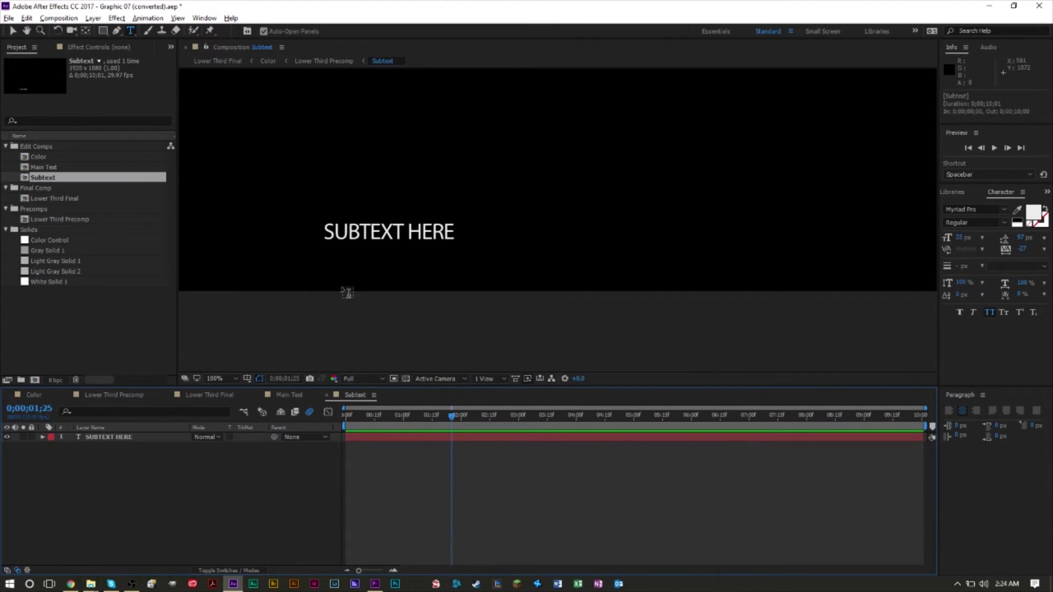
- Replace the subtext with 'this is an awesome lower third'
{"action": "left_click", "coordinate": [394, 239]}
{"action": "key", "text": "ctrl+a"}
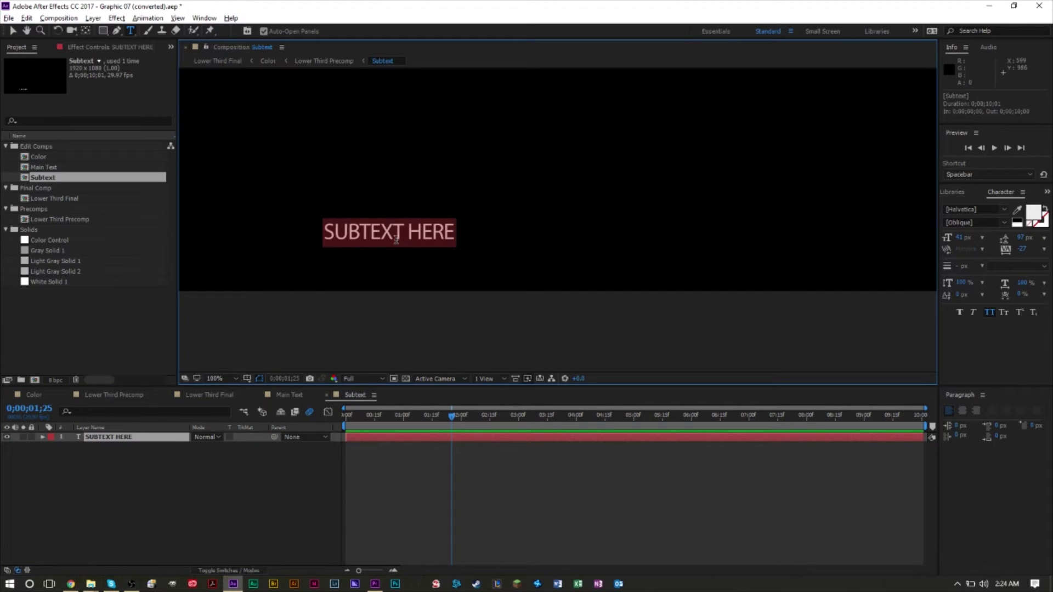
{"action": "type", "text": "this is an awe"}
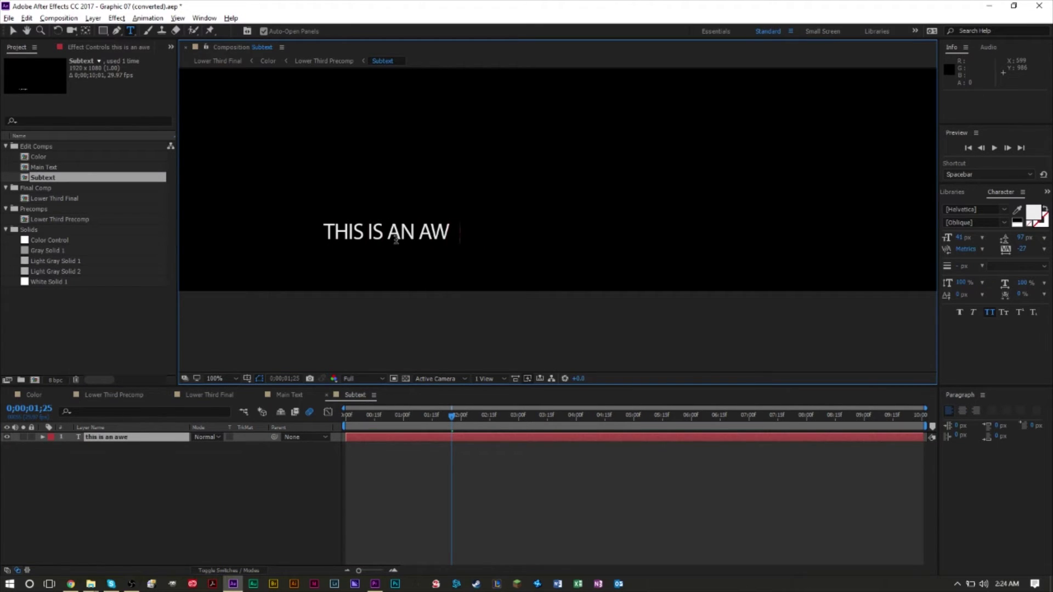
{"action": "type", "text": "some lower thir"}
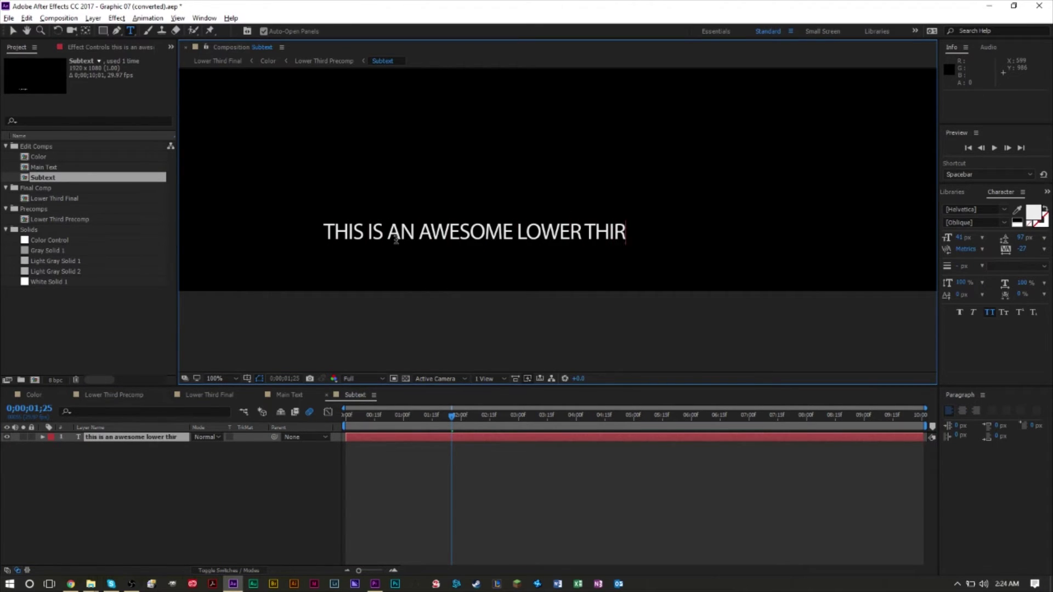
{"action": "type", "text": "d"}
- Preview both new lines animating in Lower Third Final
{"action": "left_click", "coordinate": [285, 394]}
{"action": "left_click", "coordinate": [222, 394]}
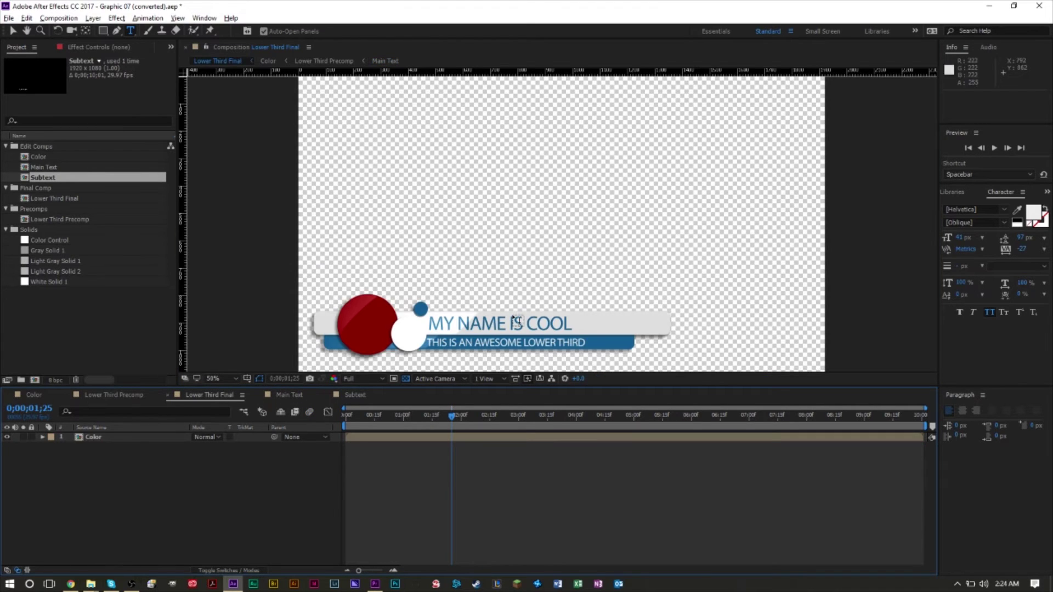
{"action": "left_click_drag", "start_coordinate": [455, 416], "coordinate": [488, 420]}
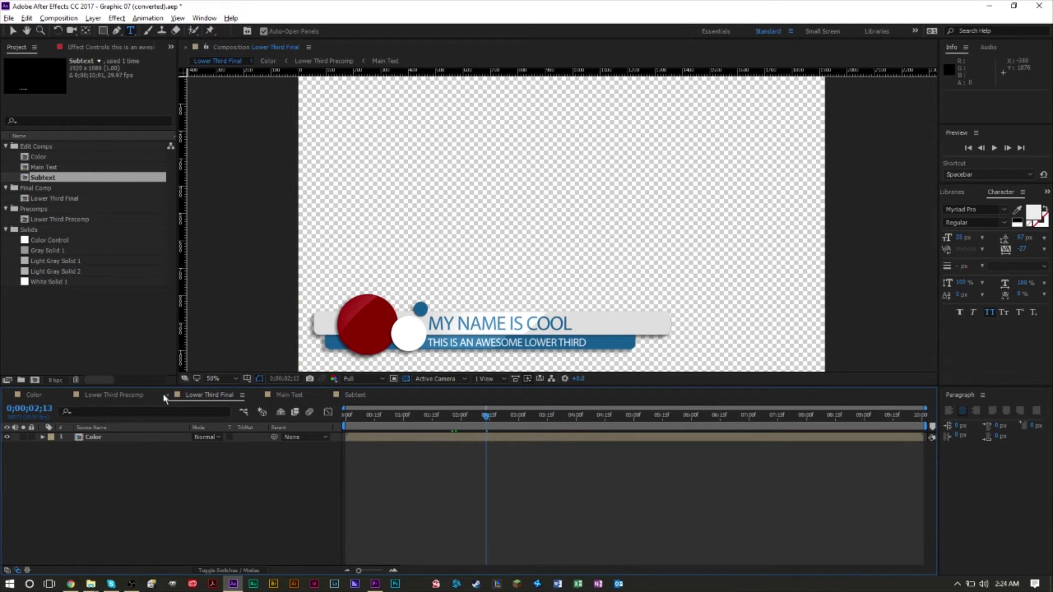
{"action": "left_click", "coordinate": [129, 396]}
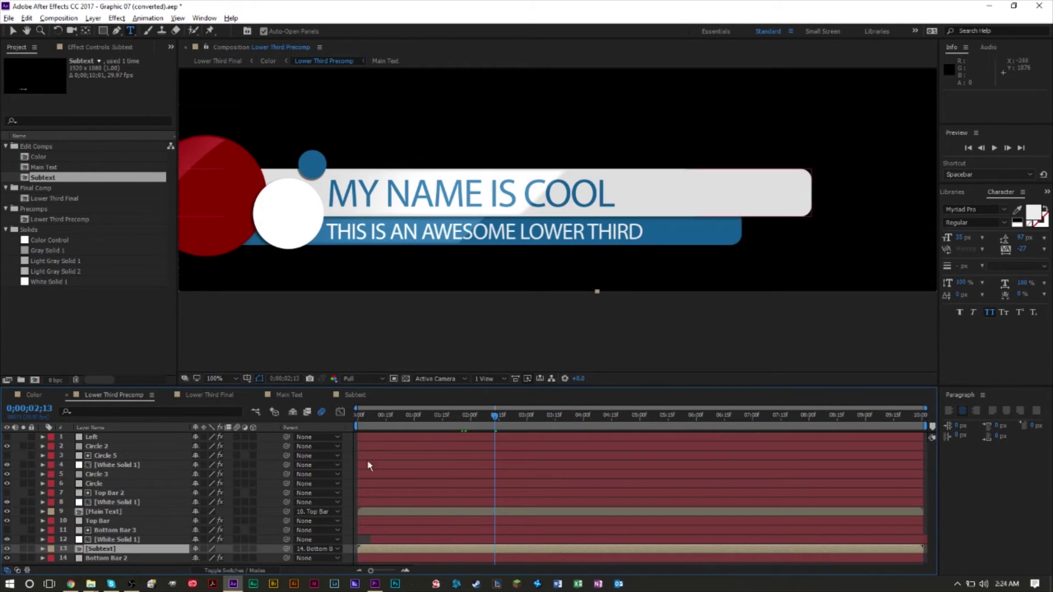
- Preview the Lower Third Precomp animation and glance at the Color composition
{"action": "left_click_drag", "start_coordinate": [450, 418], "coordinate": [666, 446]}
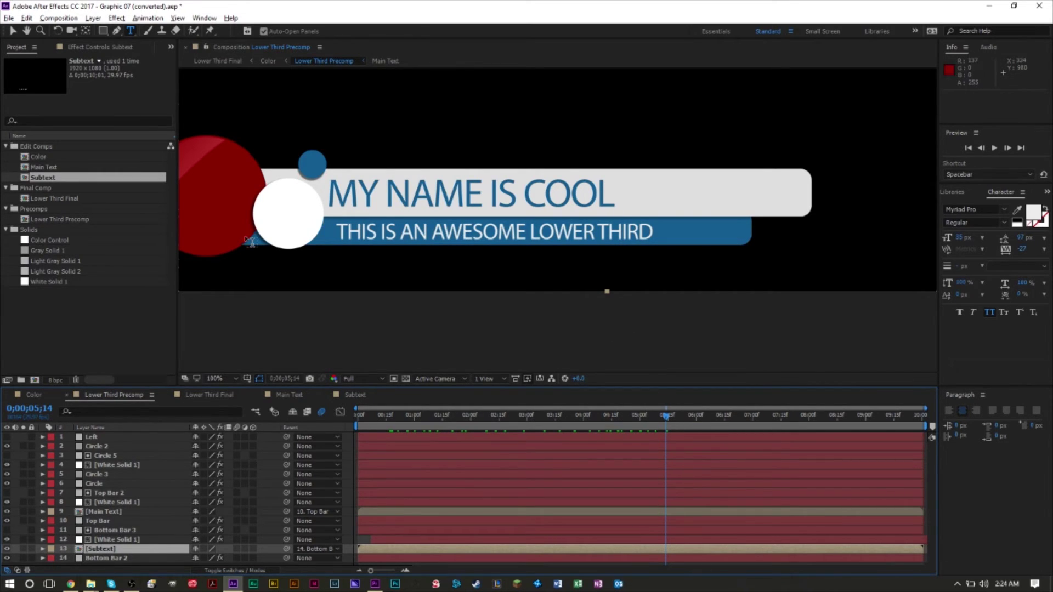
{"action": "left_click", "coordinate": [34, 394]}
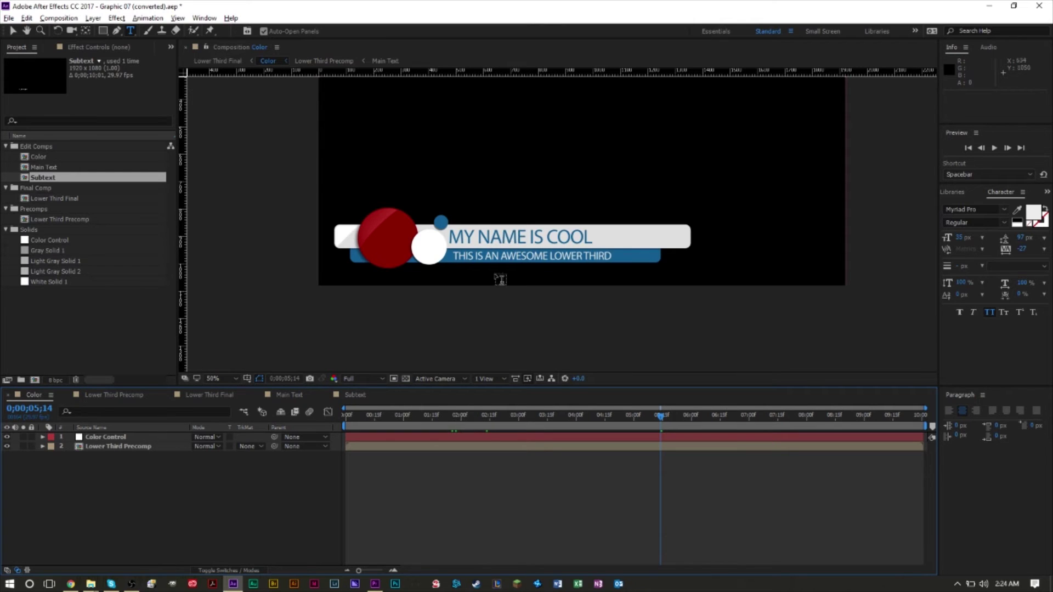
{"action": "left_click", "coordinate": [108, 393]}
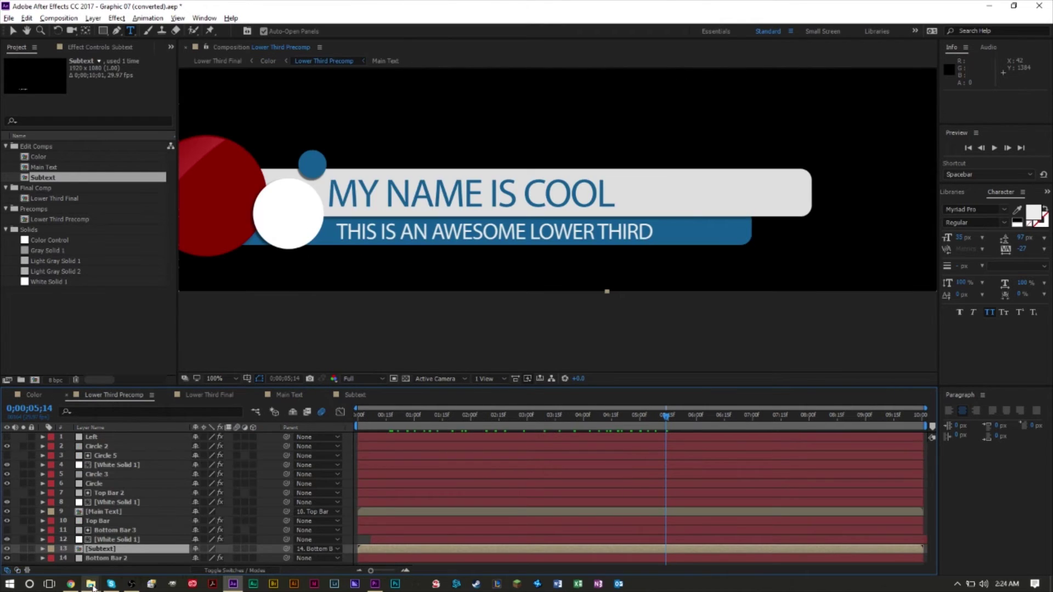
- Check the Graphic 07 folder window, then replay the lower third from the start
{"action": "mouse_move", "coordinate": [92, 586]}
{"action": "left_click", "coordinate": [145, 542]}
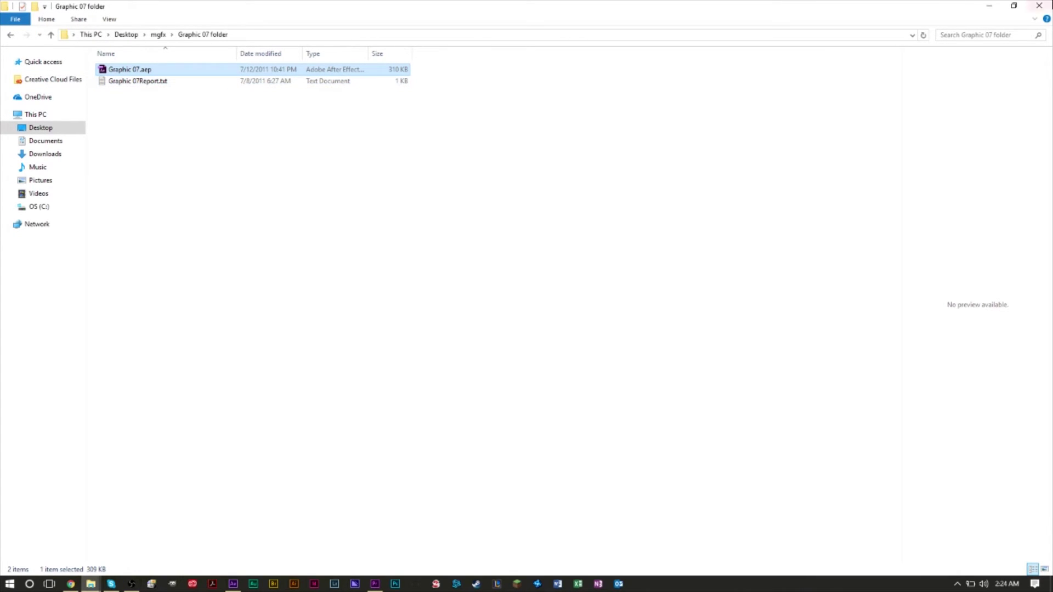
{"action": "left_click", "coordinate": [995, 6]}
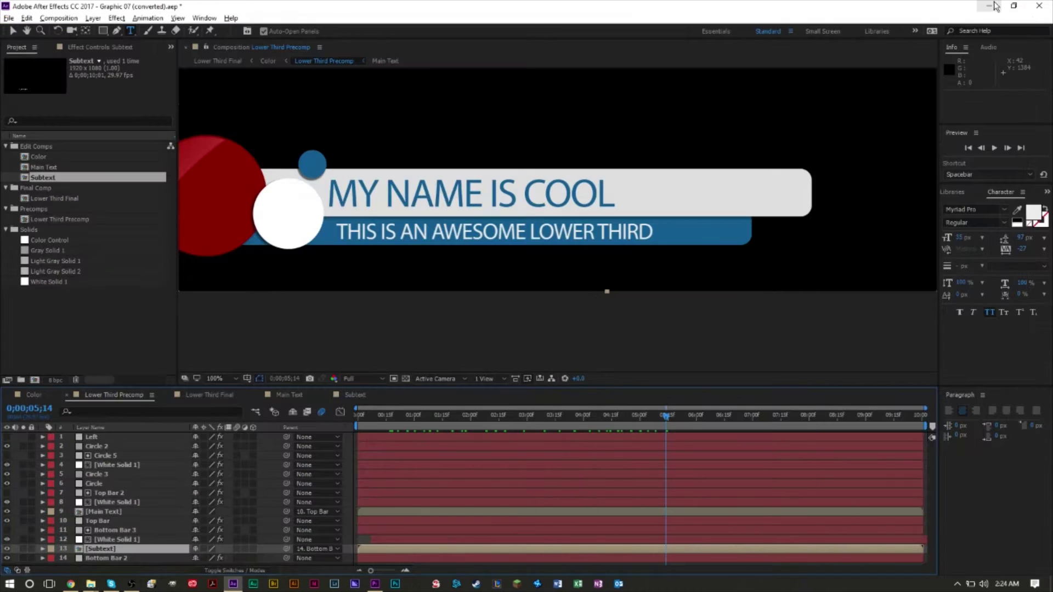
{"action": "left_click_drag", "start_coordinate": [596, 421], "coordinate": [681, 438]}
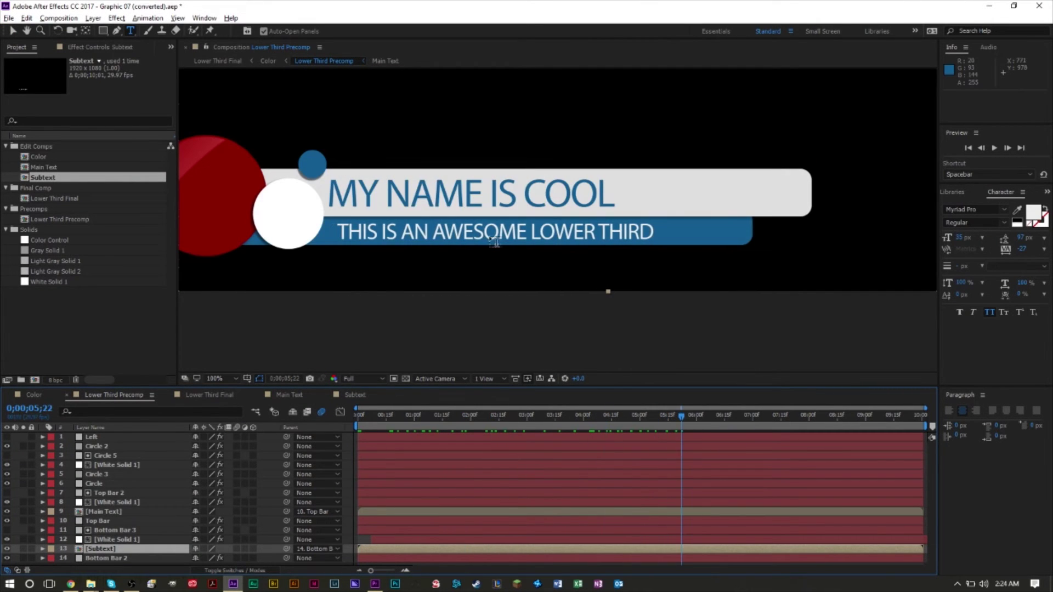
- Save the project over Graphic 07.aep, confirm the replacement, and close After Effects
{"action": "left_click", "coordinate": [9, 18]}
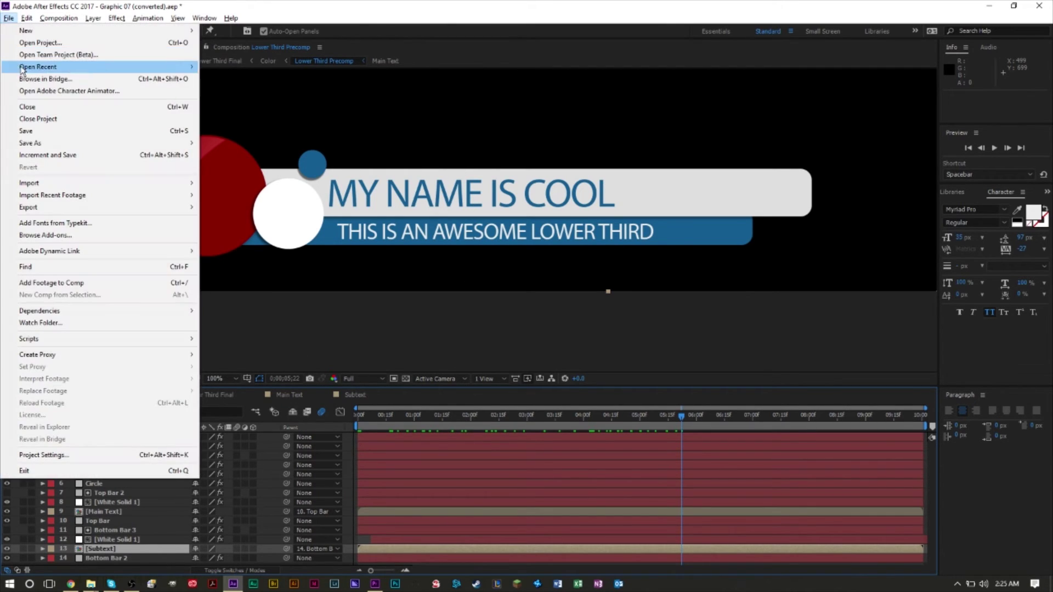
{"action": "left_click", "coordinate": [59, 136]}
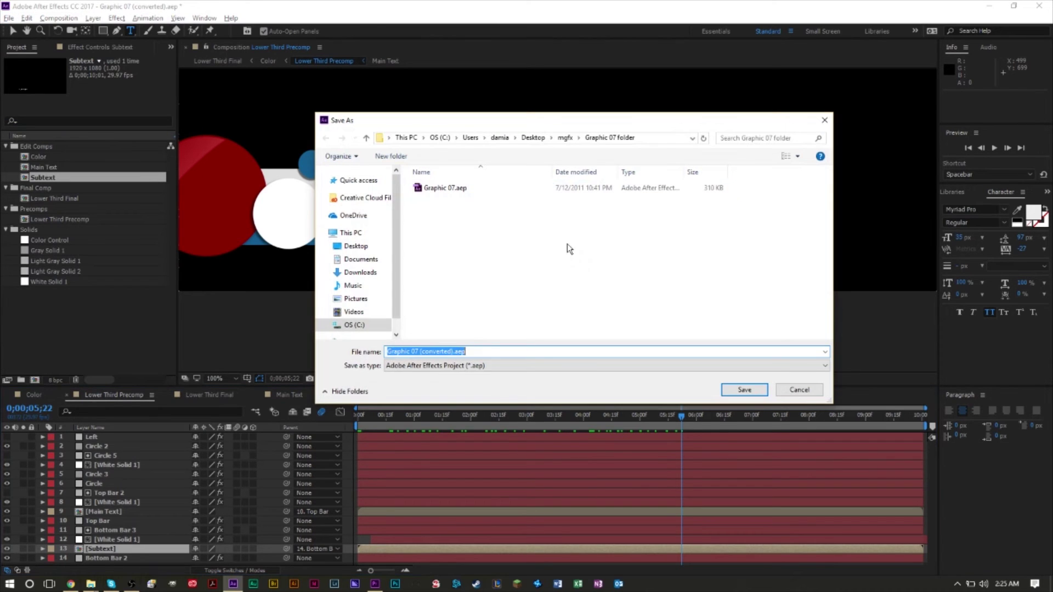
{"action": "double_click", "coordinate": [445, 188]}
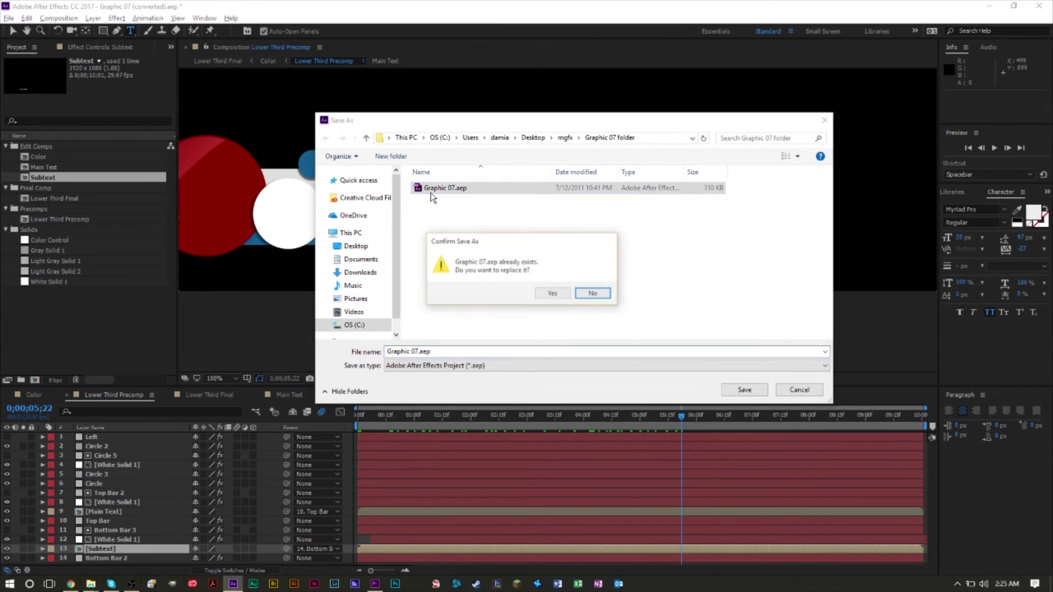
{"action": "left_click", "coordinate": [553, 294]}
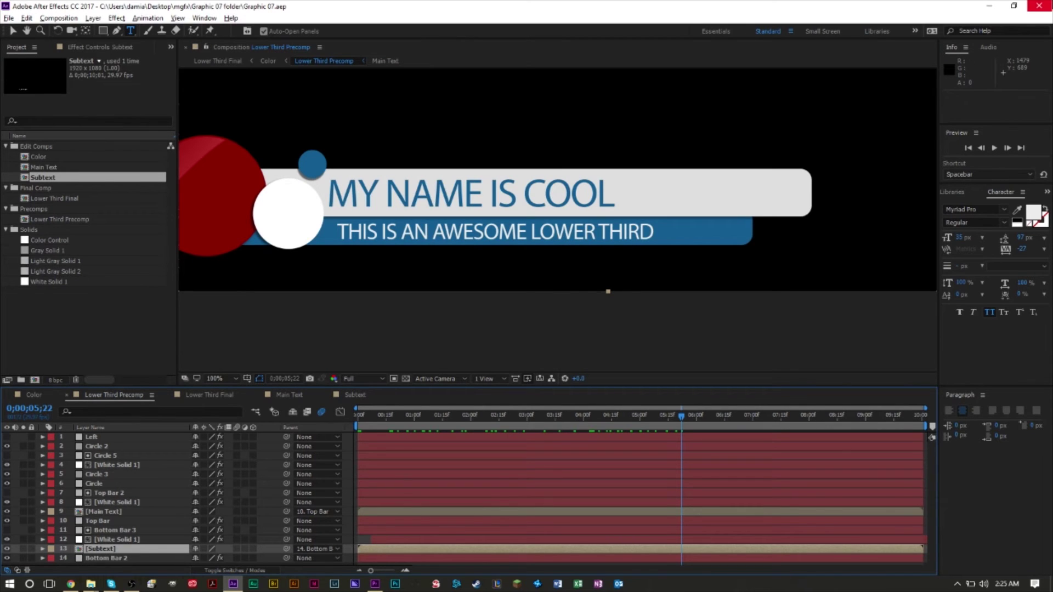
{"action": "left_click", "coordinate": [1039, 6]}
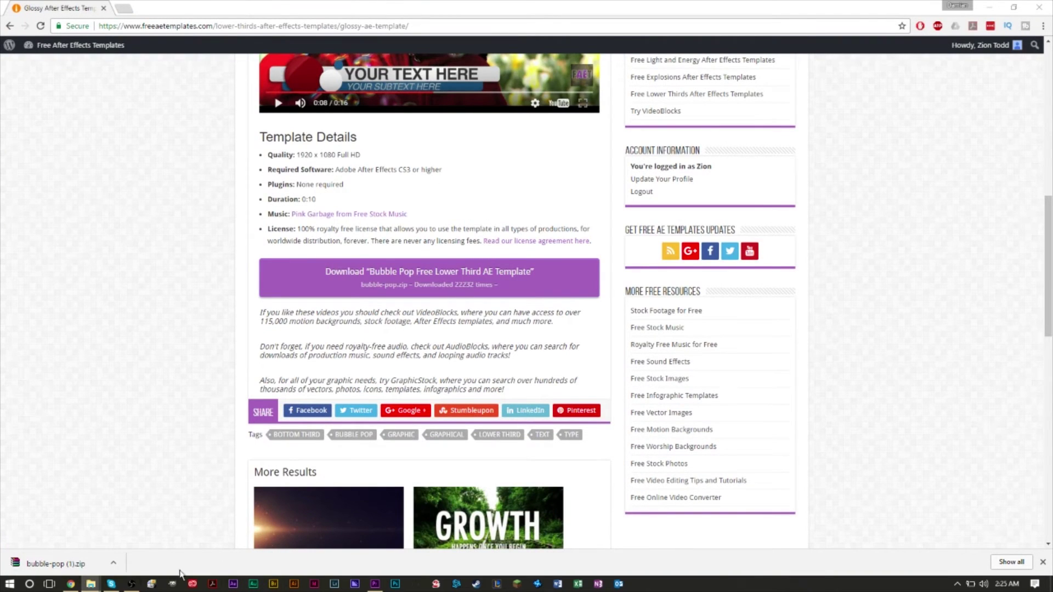
- In Premiere Pro, import the After Effects project Graphic 07.aep from the Project panel
{"action": "left_click", "coordinate": [374, 583]}
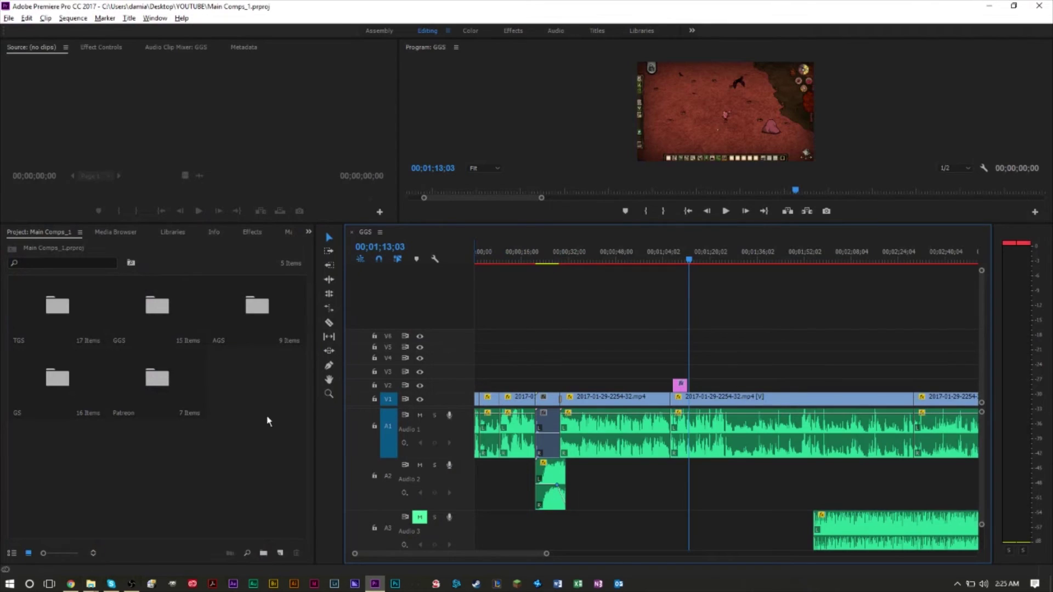
{"action": "double_click", "coordinate": [252, 440]}
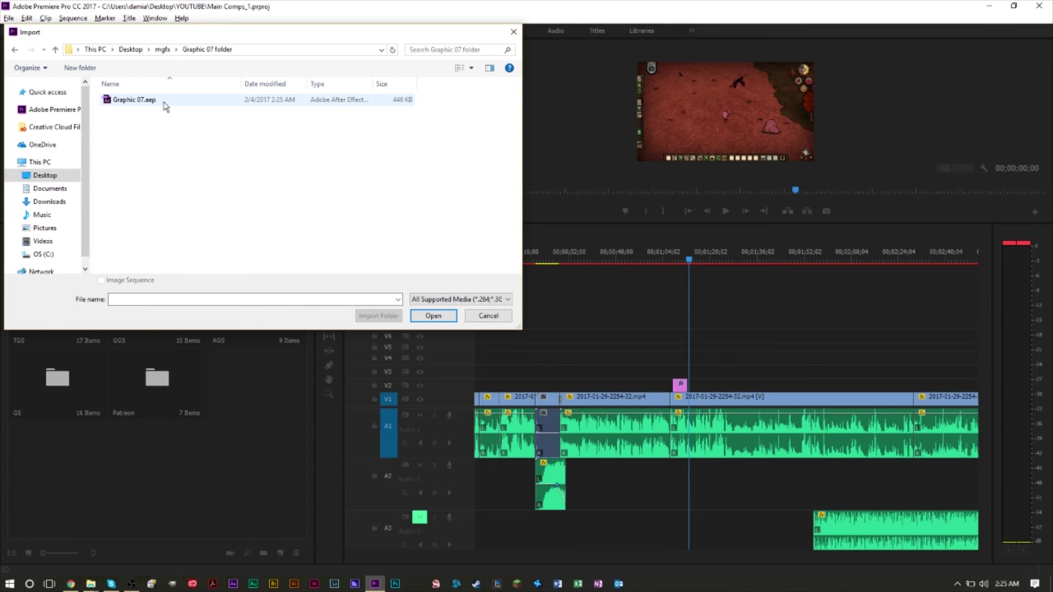
{"action": "left_click", "coordinate": [164, 102]}
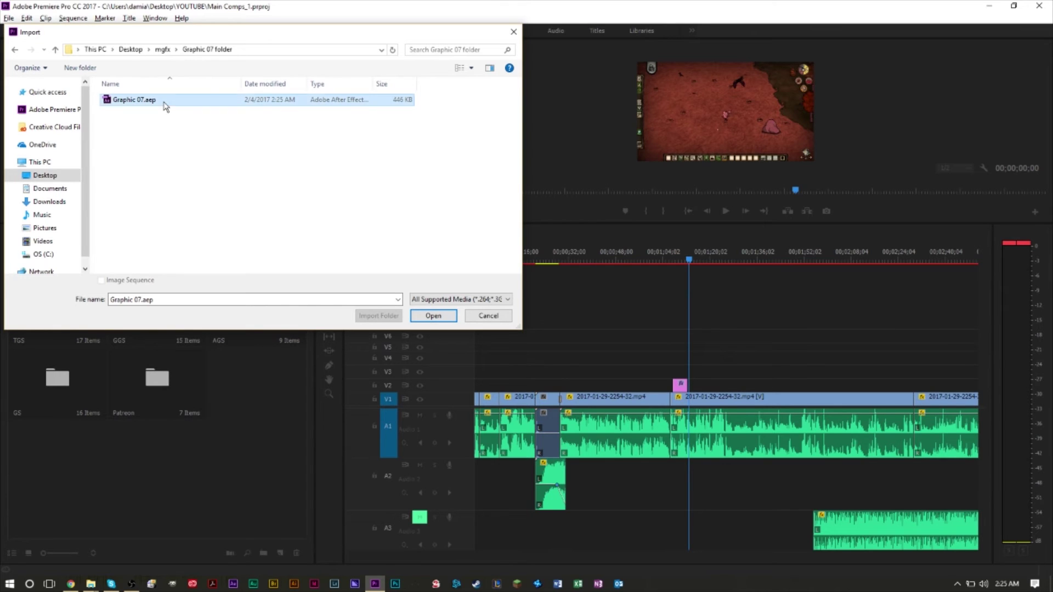
{"action": "left_click", "coordinate": [445, 320]}
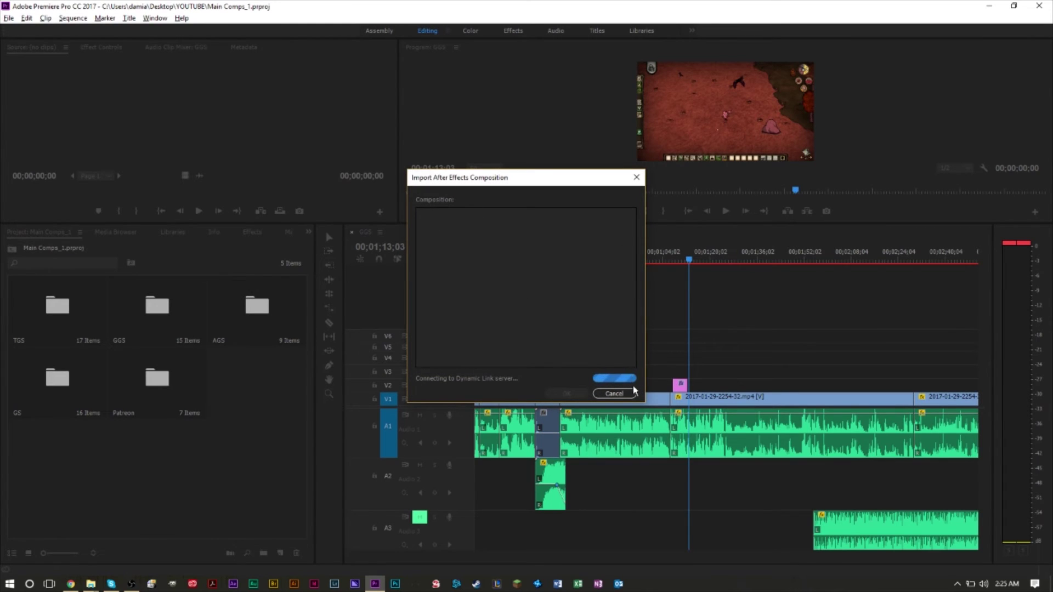
- Import the Lower Third Final composition from Final Comp and accept the missing-font warning
{"action": "left_click_drag", "start_coordinate": [483, 188], "coordinate": [546, 187]}
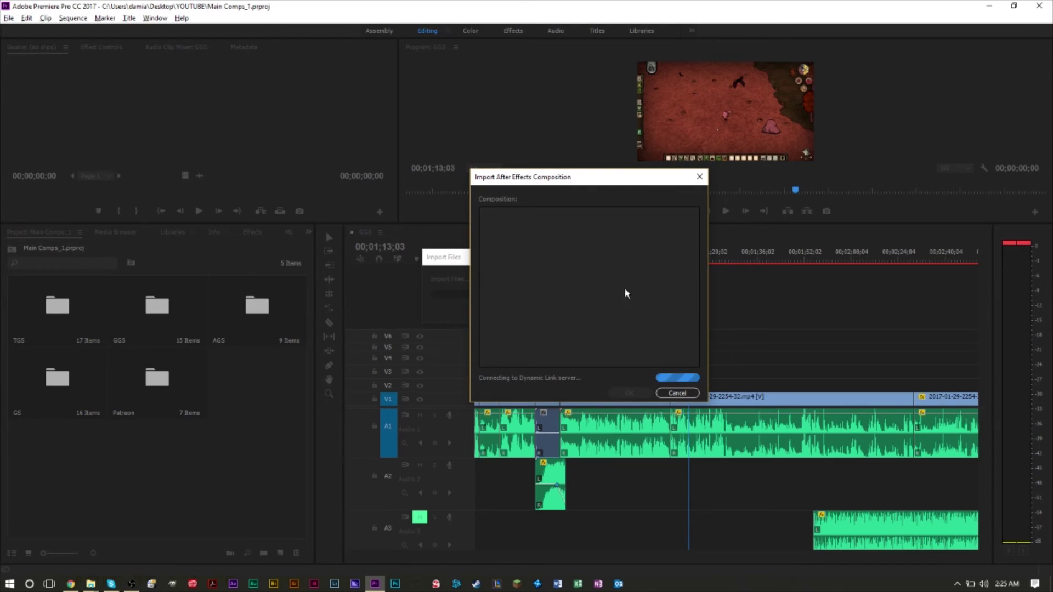
{"action": "mouse_move", "coordinate": [538, 188]}
{"action": "left_mouse_down"}
{"action": "mouse_move", "coordinate": [736, 188]}
{"action": "mouse_move", "coordinate": [543, 192]}
{"action": "left_mouse_up"}
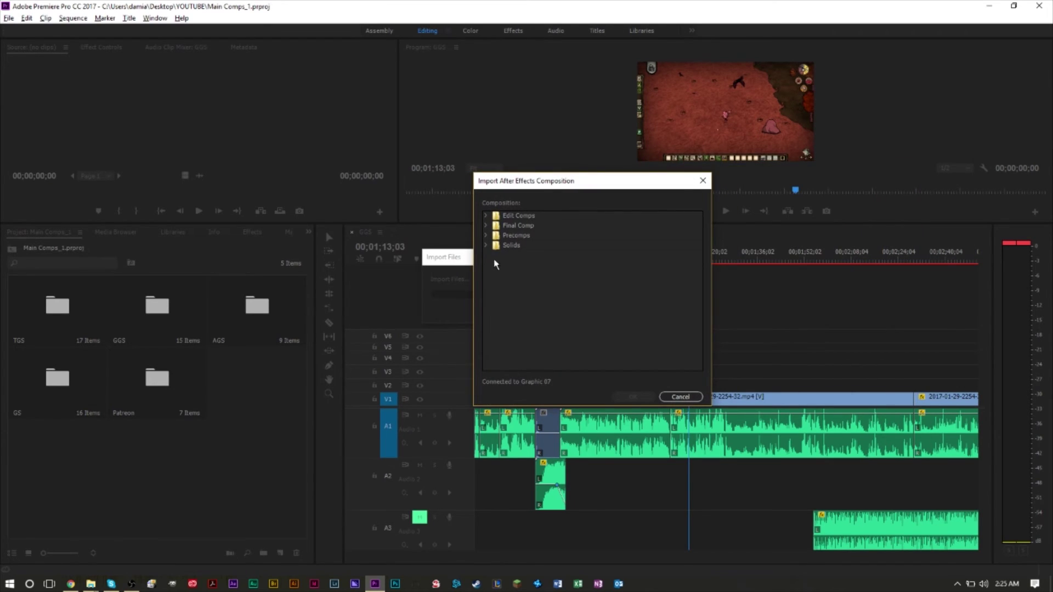
{"action": "left_click", "coordinate": [486, 225]}
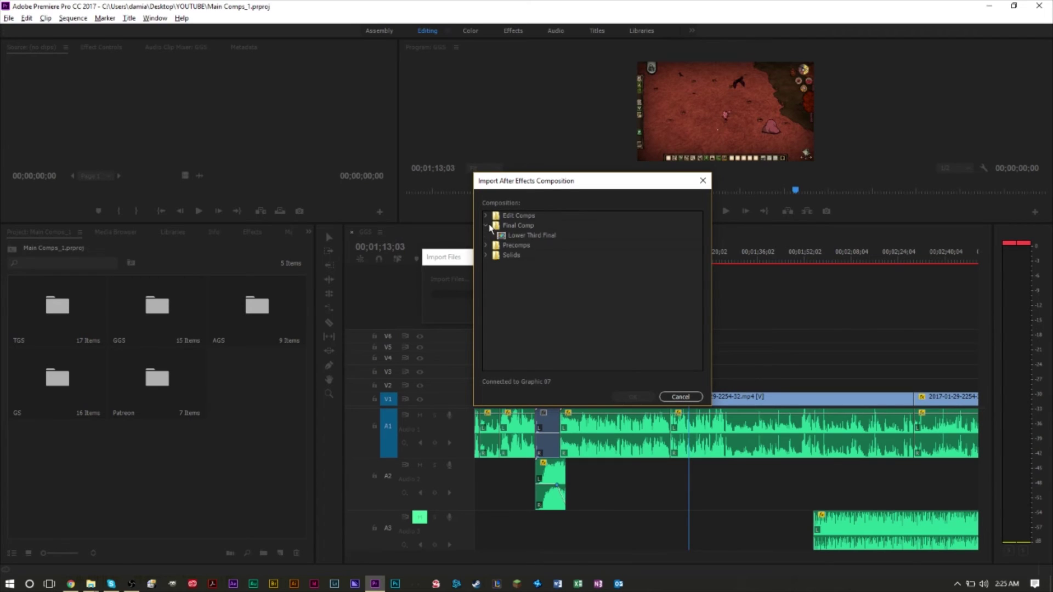
{"action": "left_click", "coordinate": [519, 235]}
{"action": "left_click", "coordinate": [632, 396]}
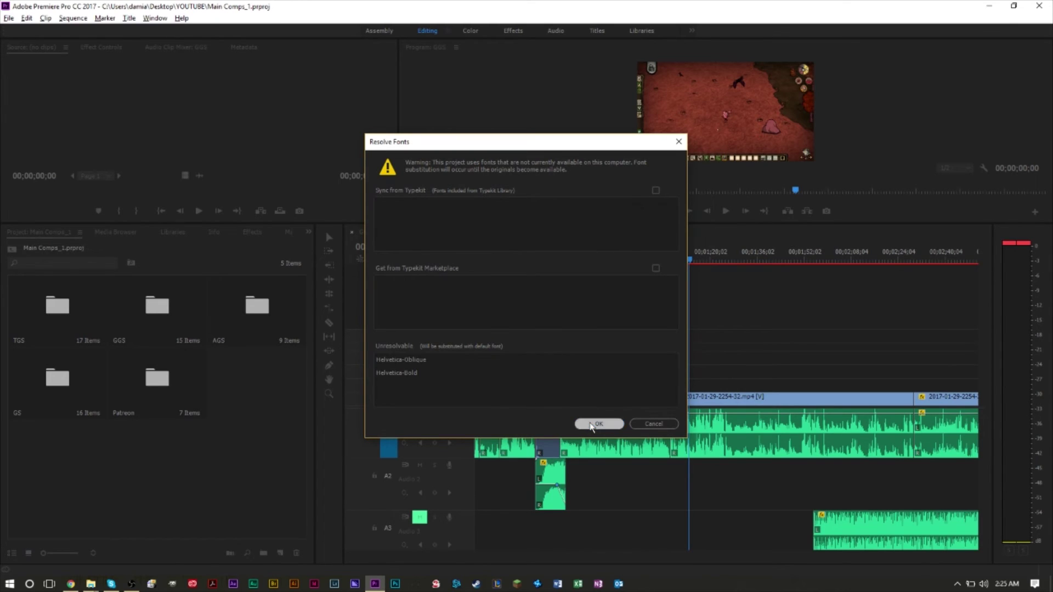
{"action": "left_click", "coordinate": [590, 424]}
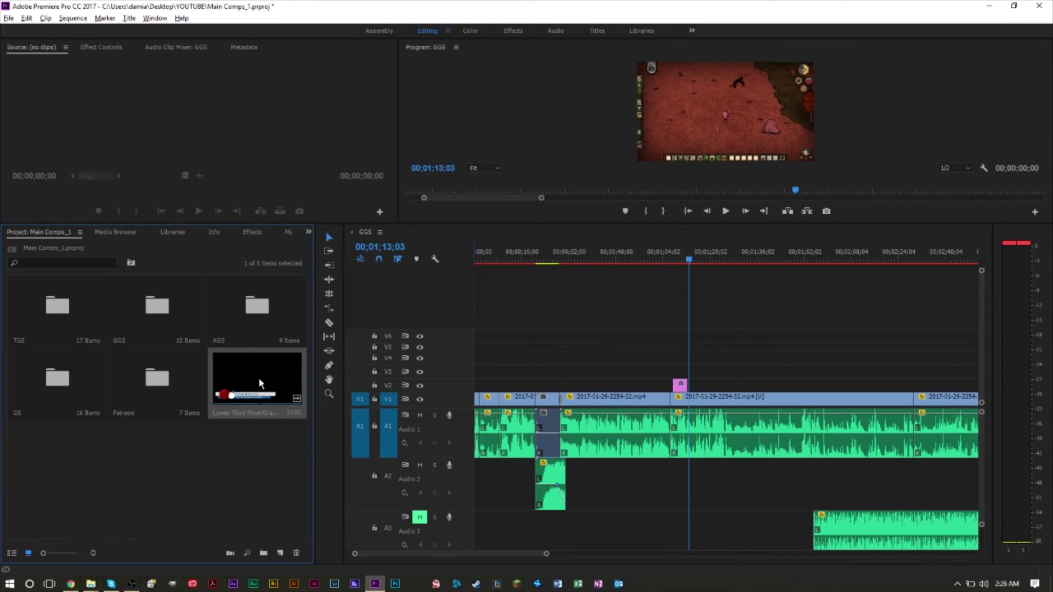
- Place Lower Third Final on V2 above the gameplay, sliding it to about 41 seconds
{"action": "left_click_drag", "start_coordinate": [259, 377], "coordinate": [734, 389]}
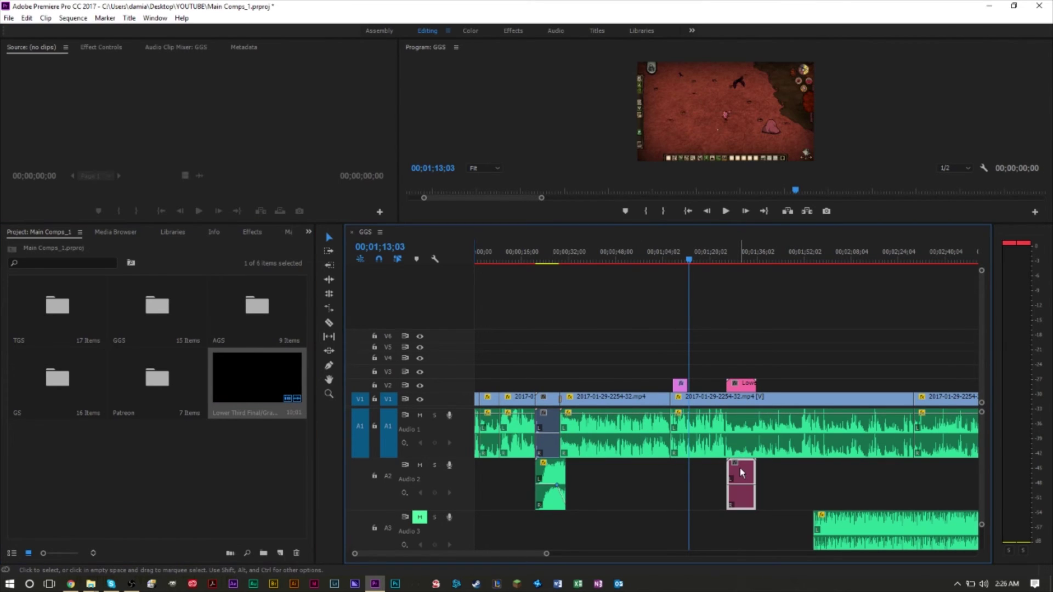
{"action": "left_click_drag", "start_coordinate": [739, 383], "coordinate": [620, 386]}
{"action": "left_click", "coordinate": [598, 259]}
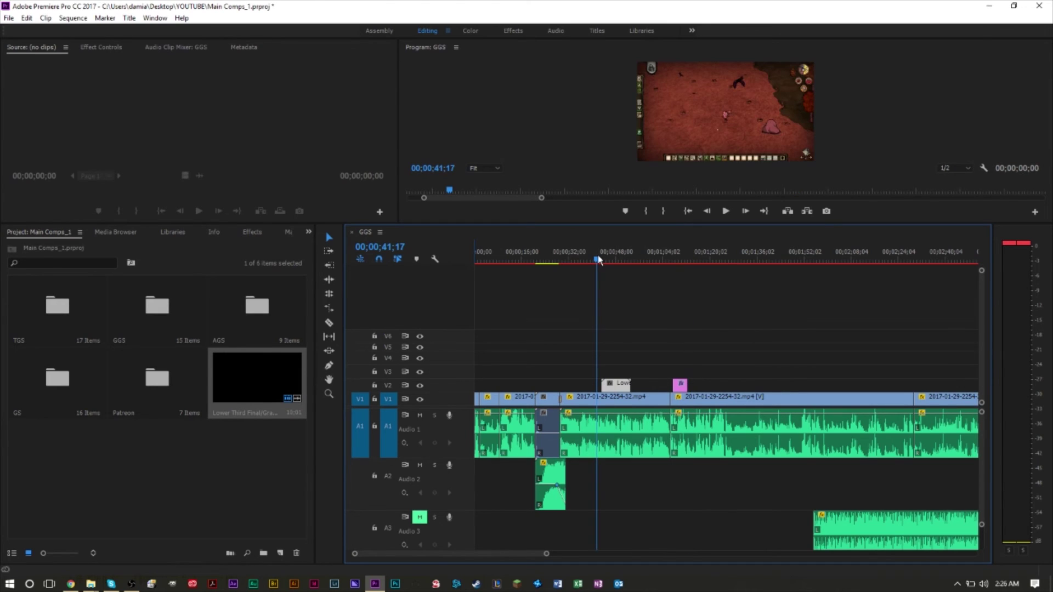
- Mute audio and preview the MY NAME IS COOL lower third from 00;00;41;17 in an enlarged program monitor
{"action": "key", "text": "XF86AudioMute"}
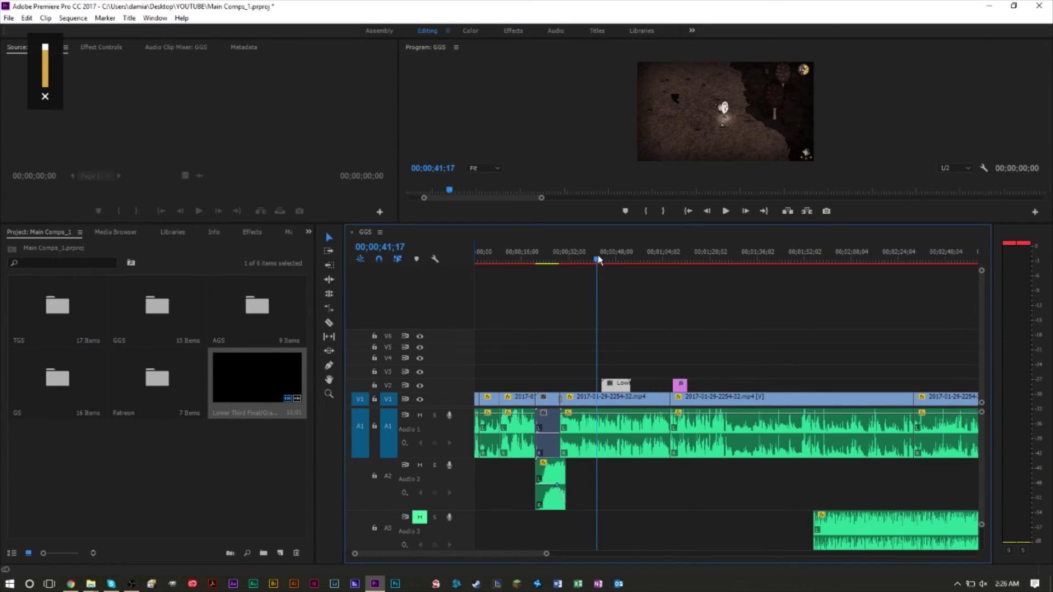
{"action": "key", "text": "space"}
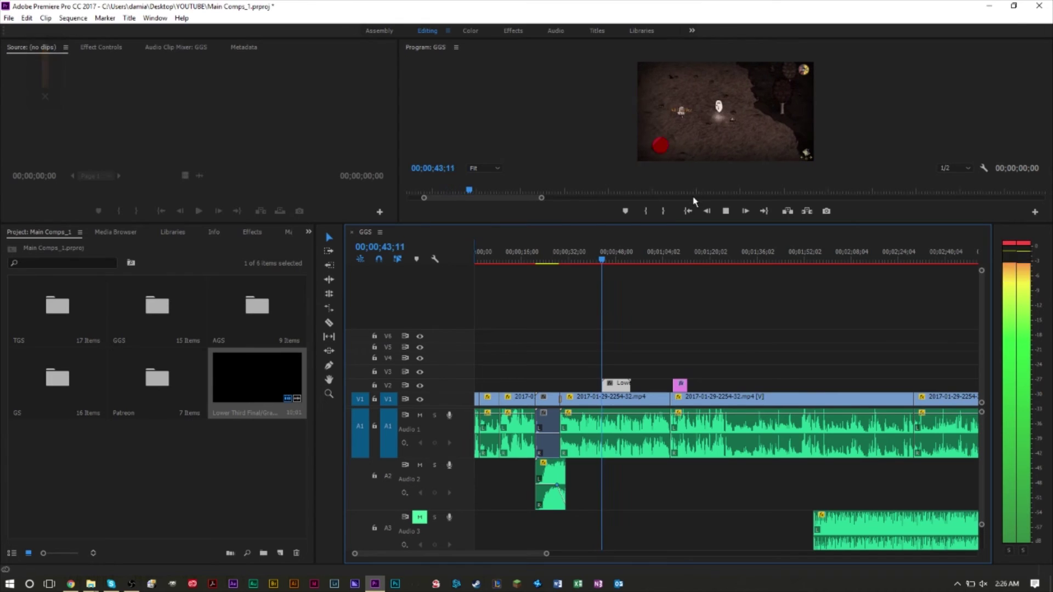
{"action": "key", "text": "space"}
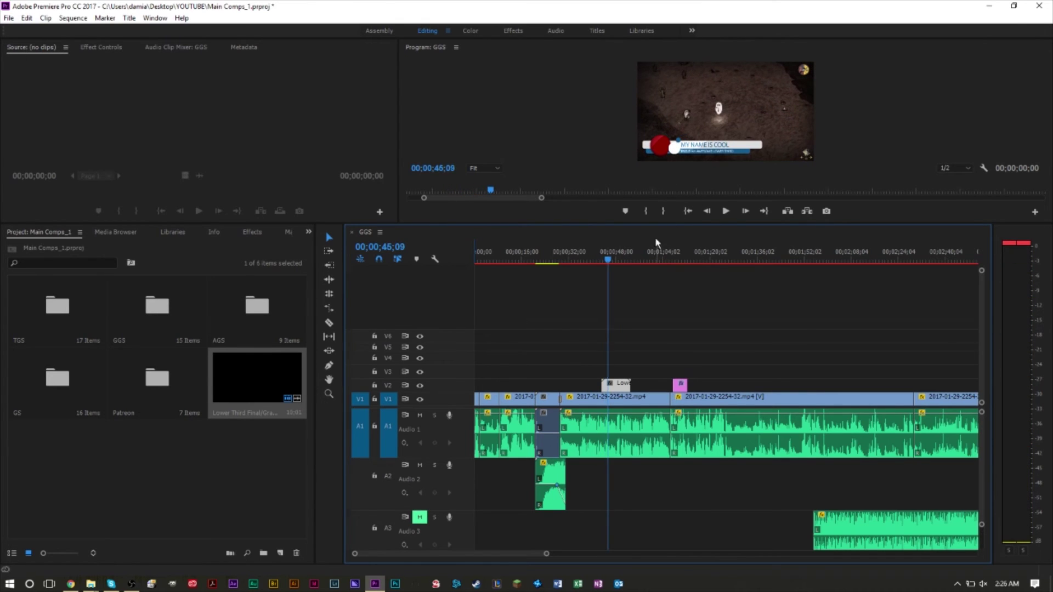
{"action": "left_click_drag", "start_coordinate": [661, 225], "coordinate": [632, 414]}
{"action": "left_click", "coordinate": [599, 433]}
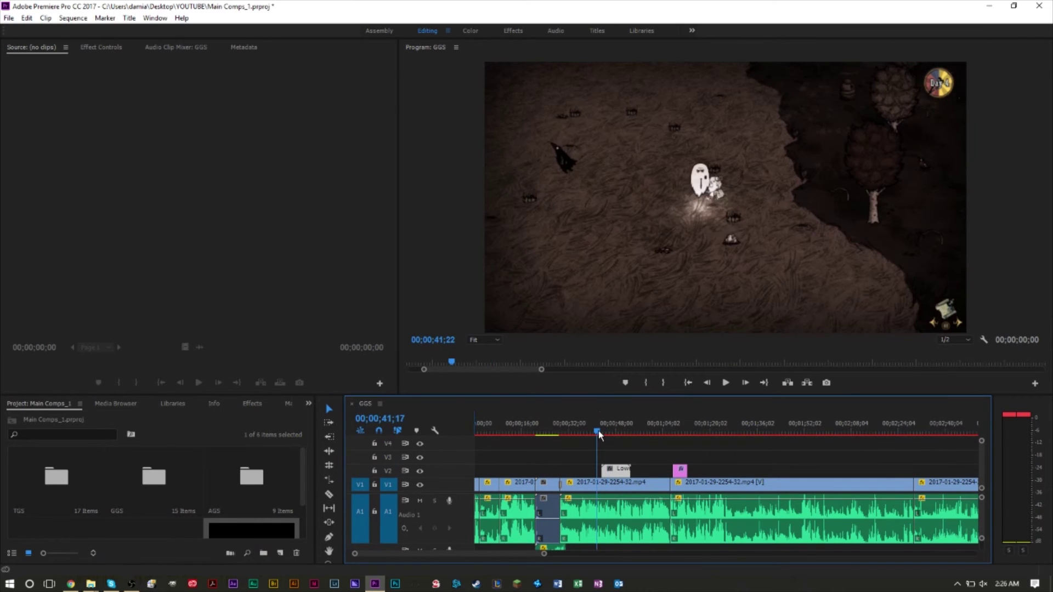
{"action": "key", "text": "space"}
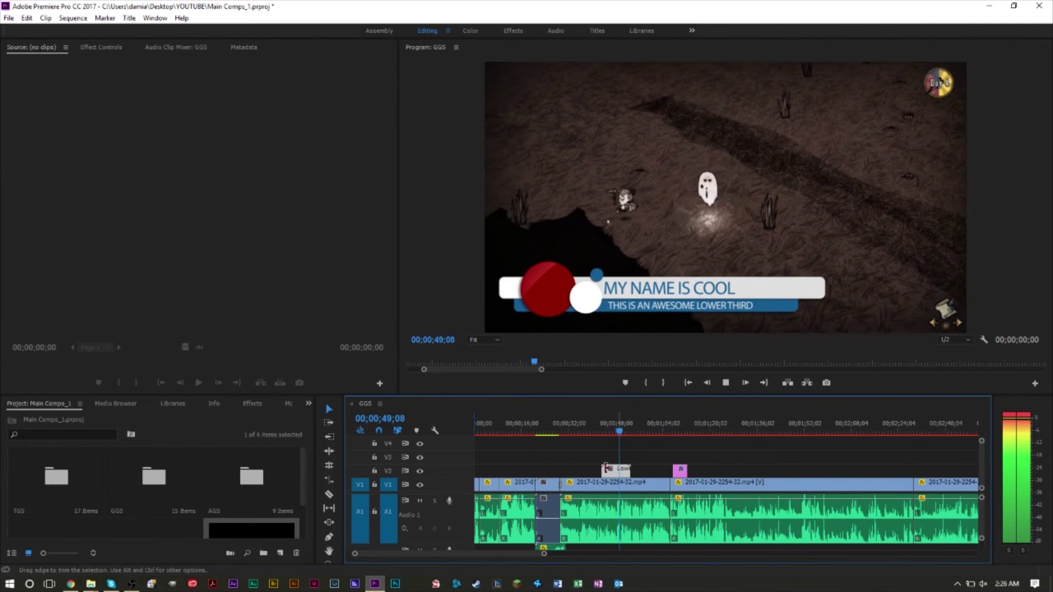
{"action": "key", "text": "space"}
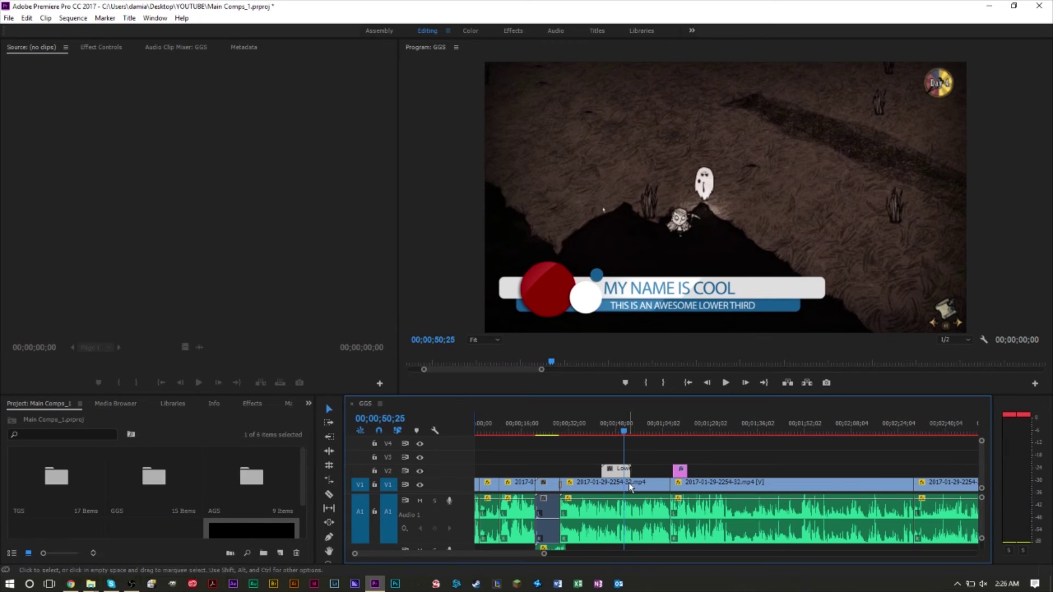
{"action": "right_click", "coordinate": [620, 469]}
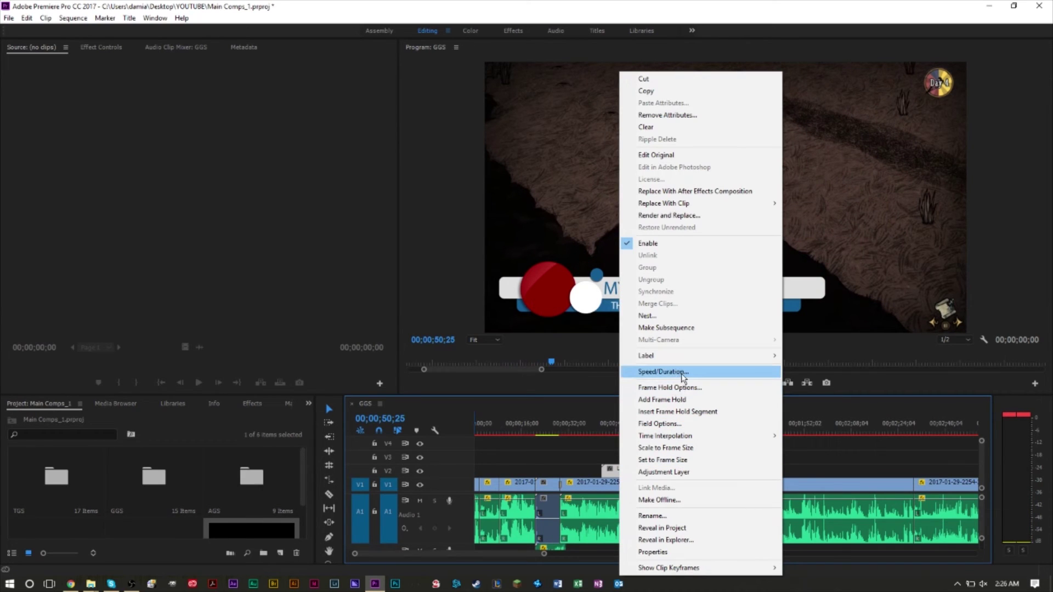
{"action": "left_click", "coordinate": [595, 456]}
{"action": "key", "text": "space"}
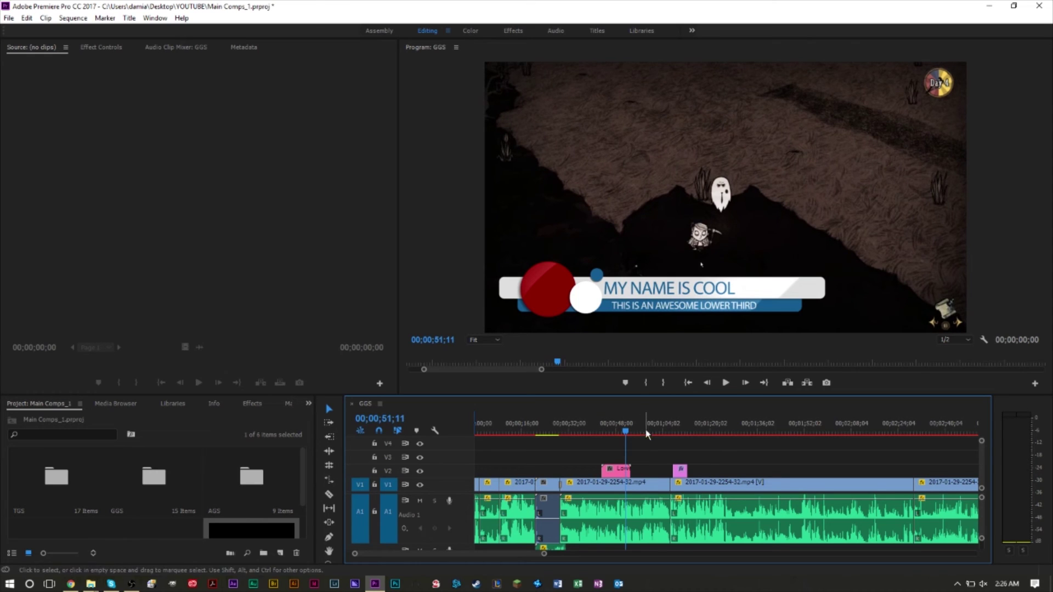
{"action": "key", "text": "space"}
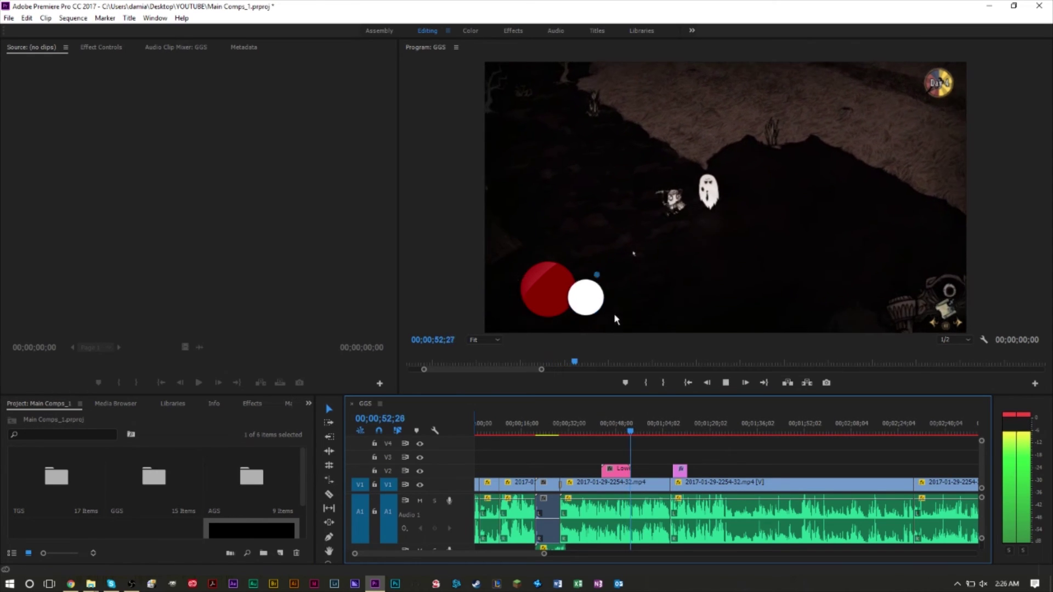
{"action": "key", "text": "space"}
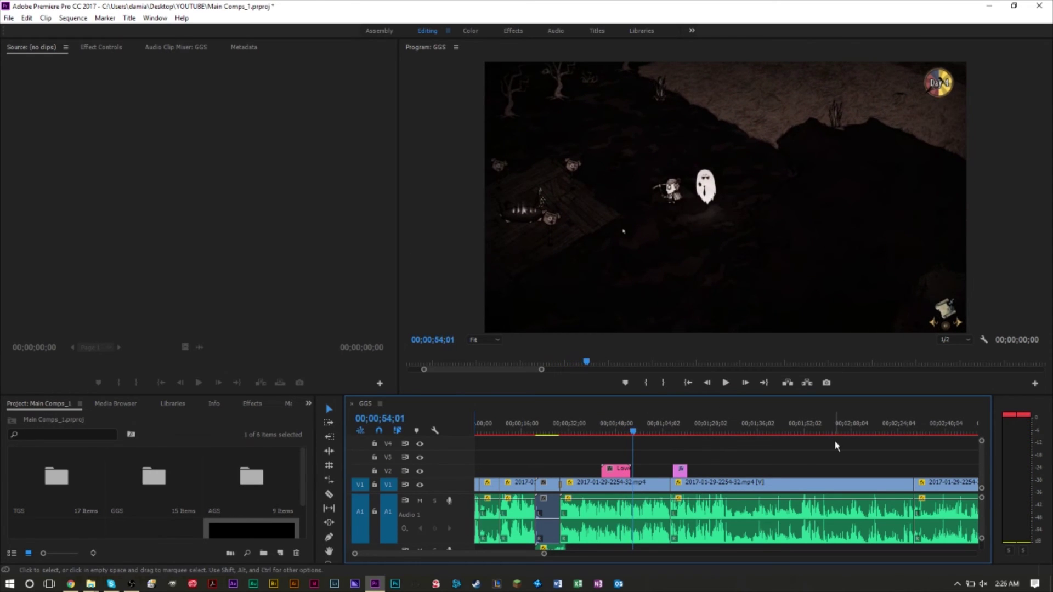